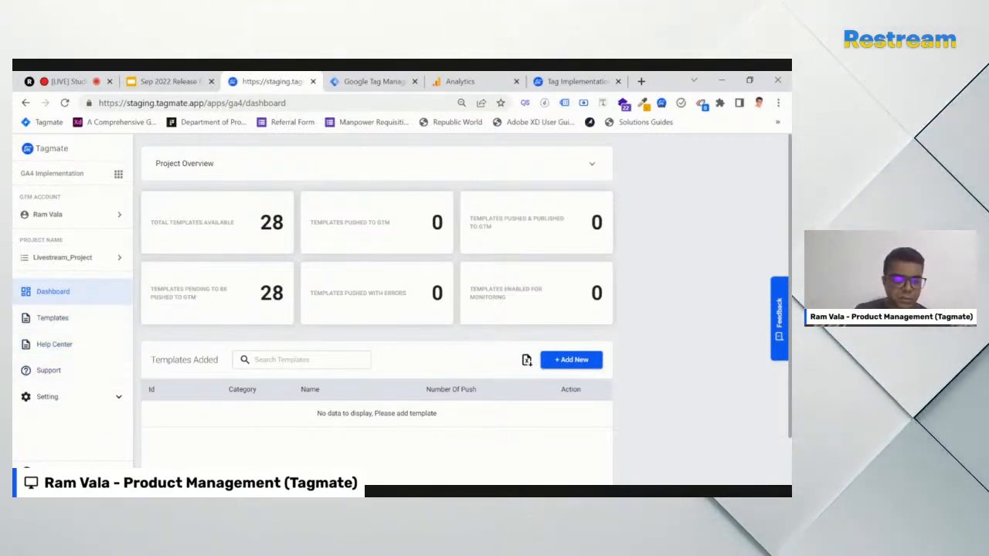
From Setting > User Management, invite the second member's e-mail address and send the invitation
click(118, 399)
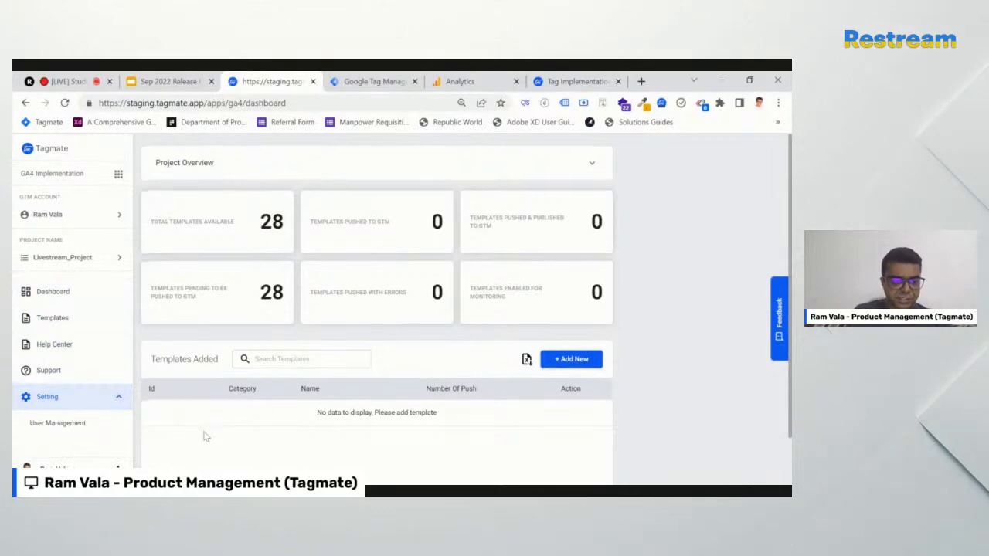
scroll(89, 419, down, 1)
click(74, 424)
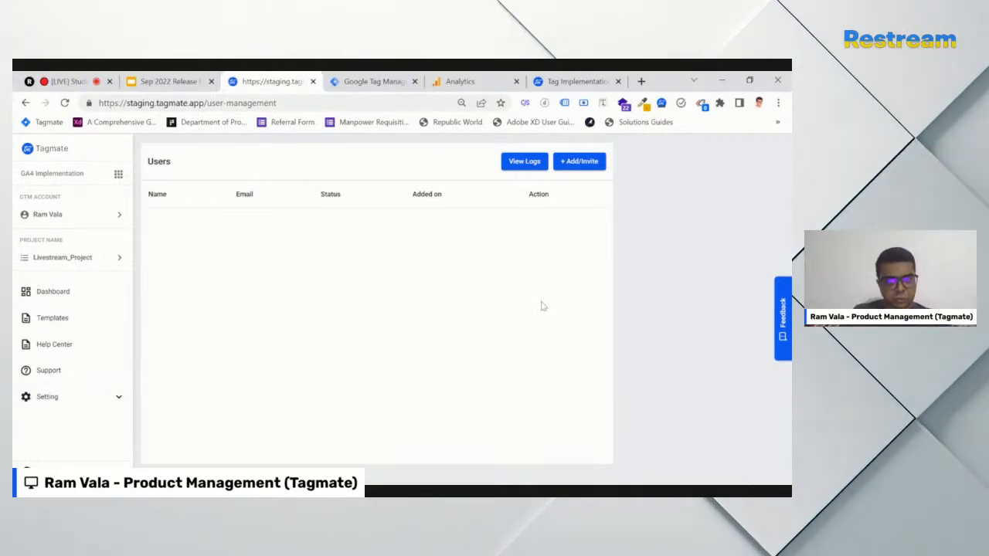
click(583, 162)
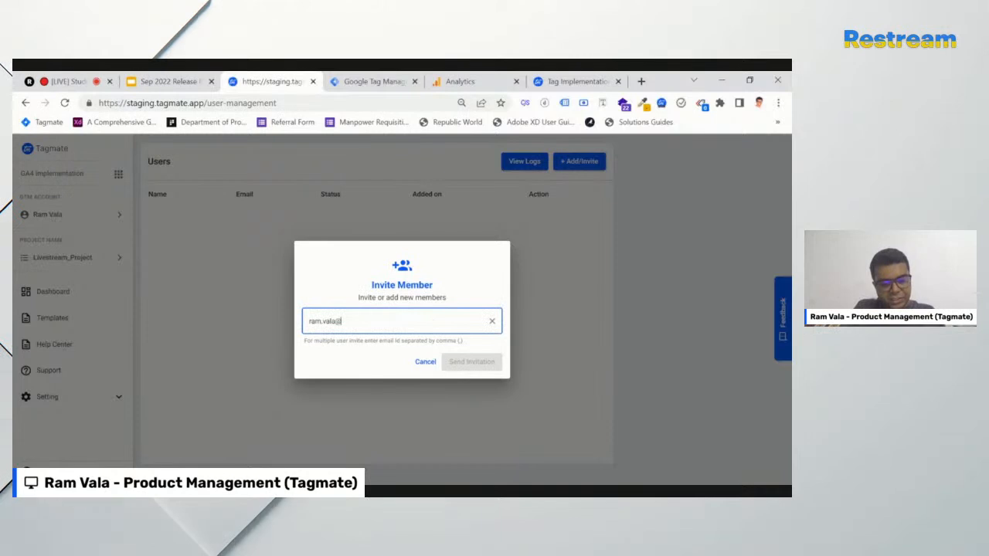
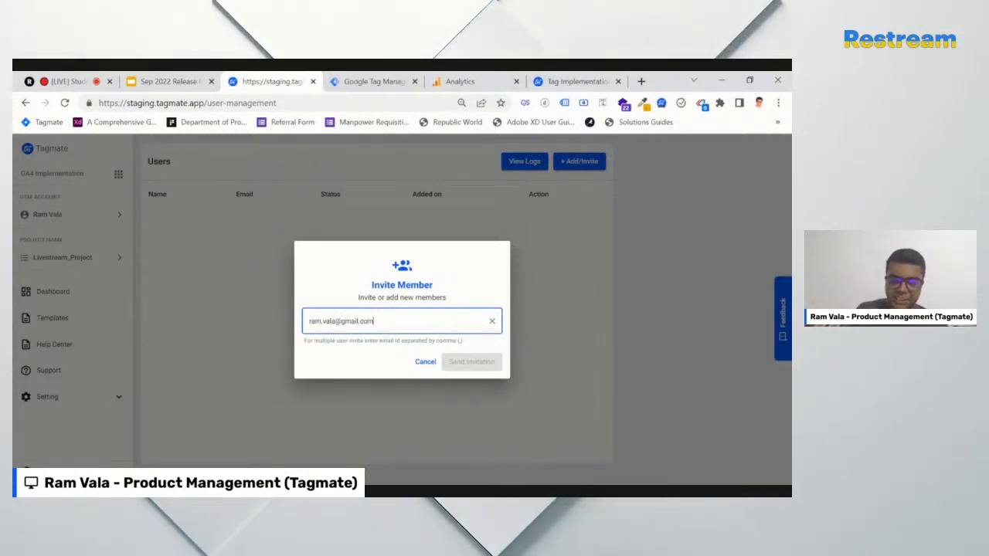
key(Return)
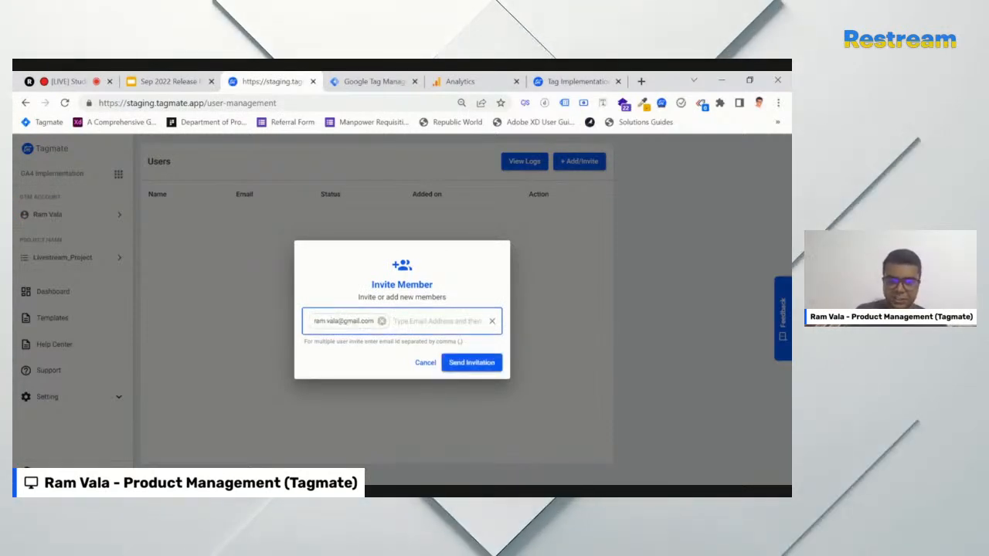
click(475, 367)
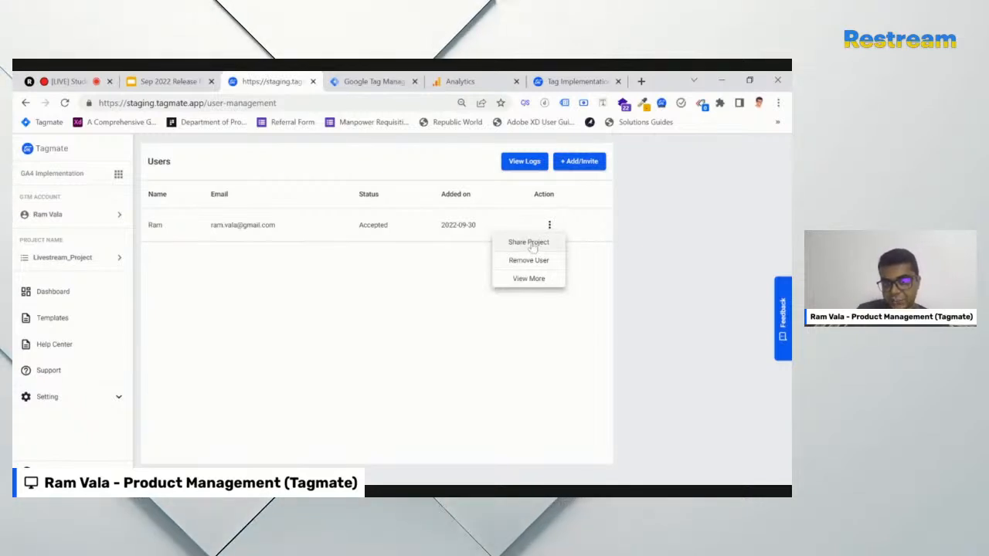
Share Livestream_Project with the invited user through their Share Project panel
click(530, 242)
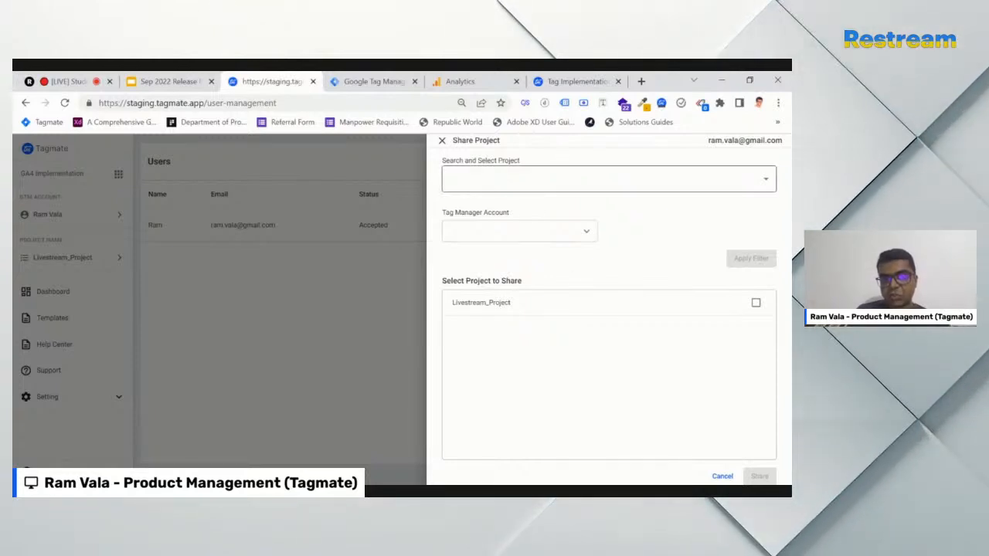
click(602, 178)
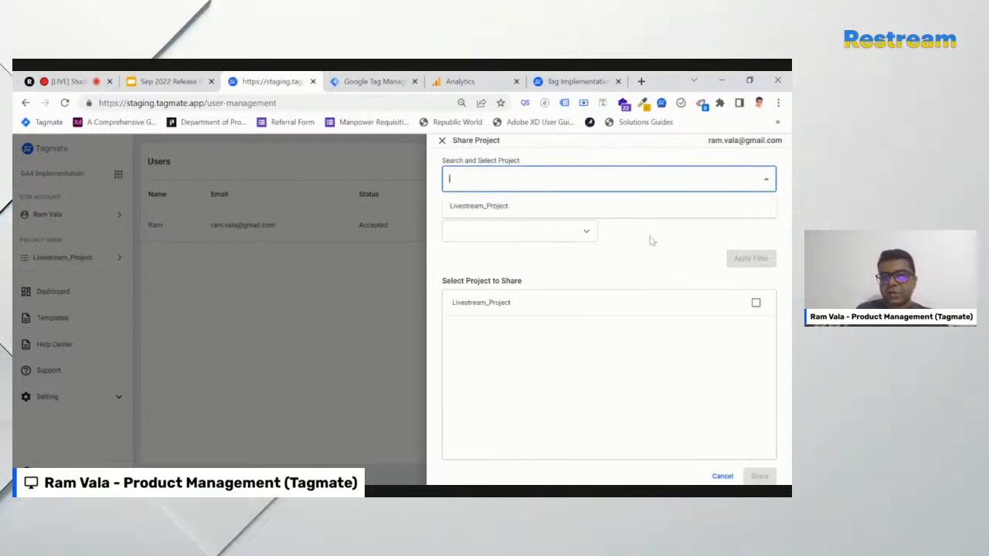
click(613, 247)
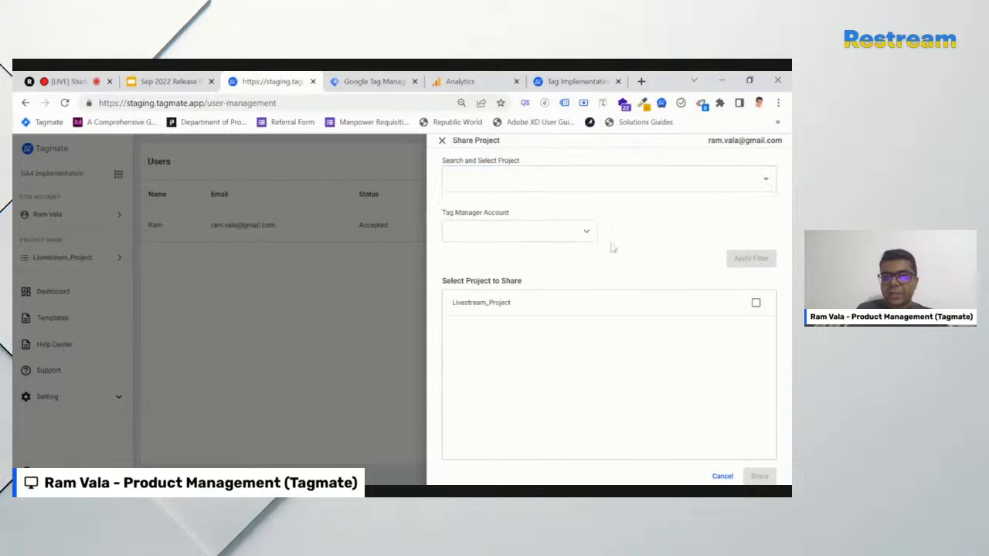
click(564, 240)
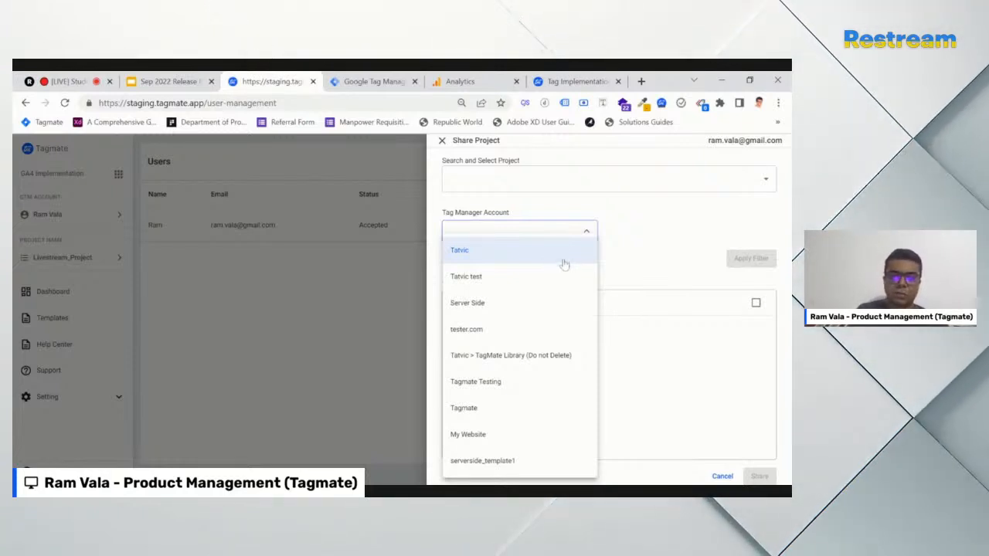
click(647, 251)
click(621, 264)
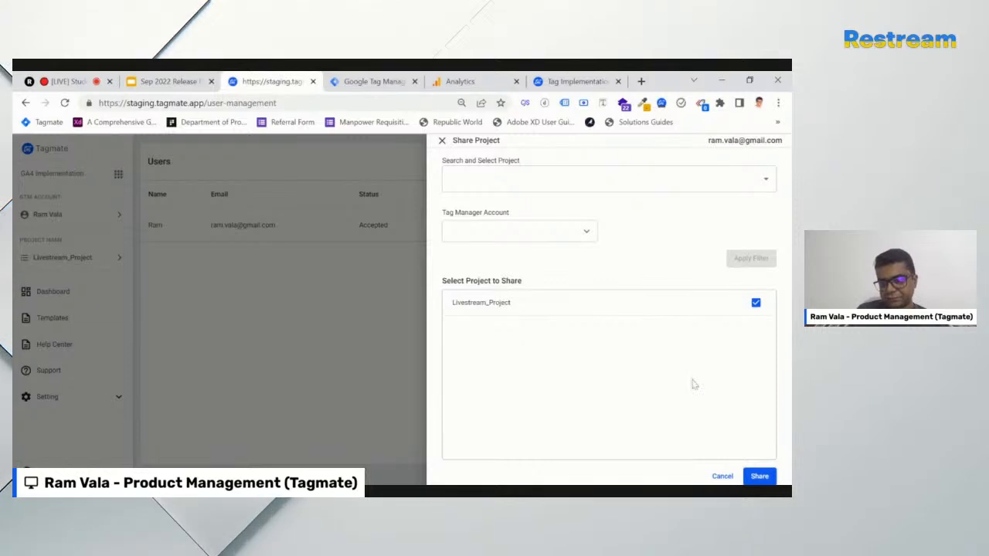
click(760, 477)
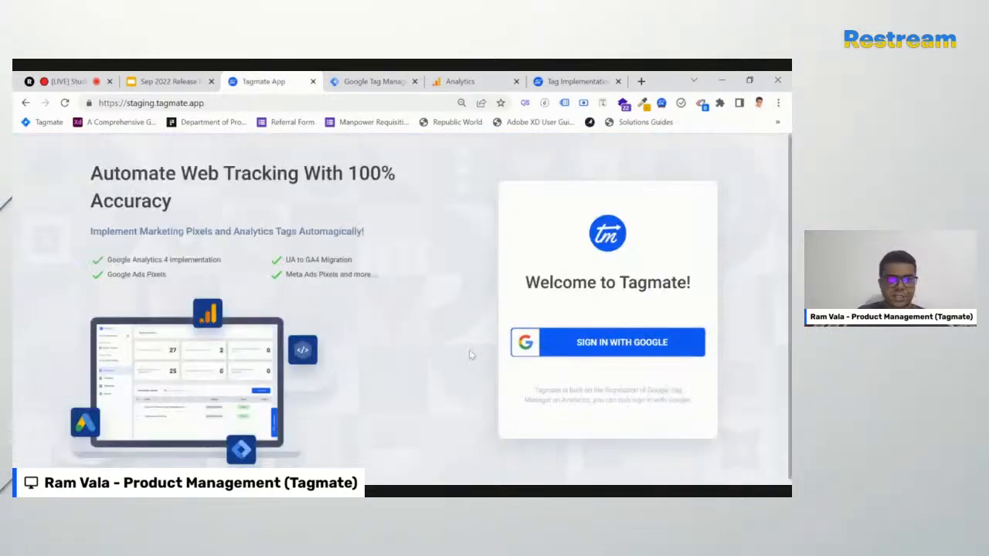
Sign in with Google as the invited account, then bring up the Tag Manager Tags list
click(607, 345)
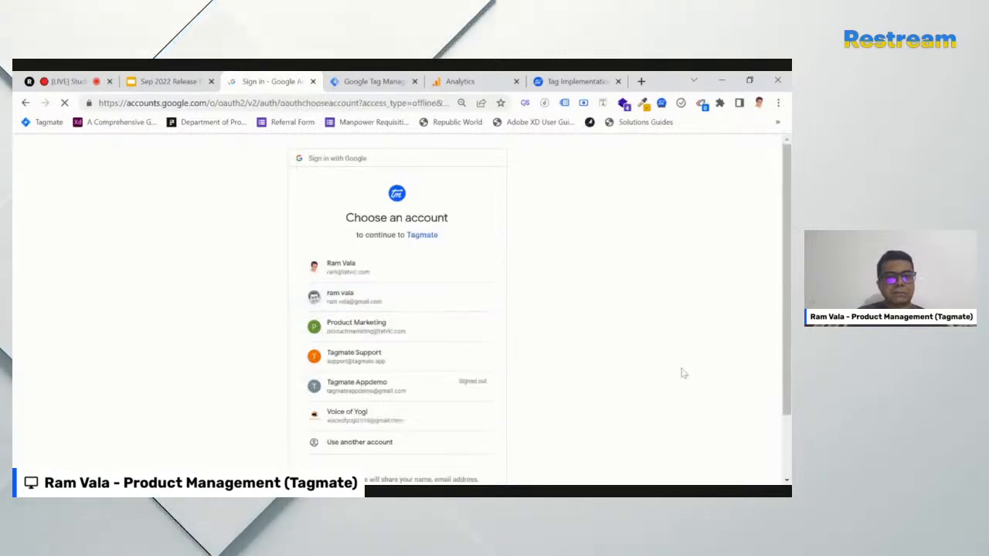
click(359, 297)
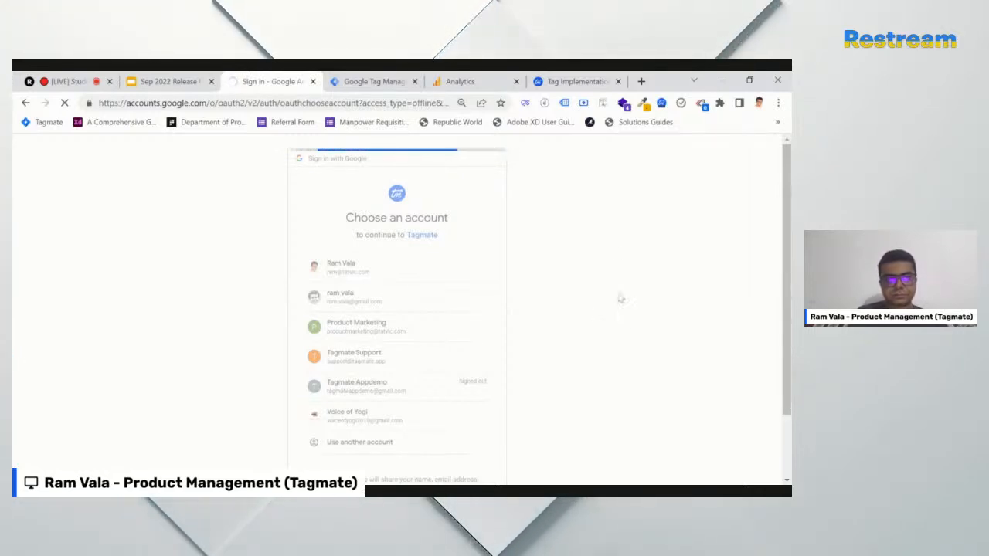
click(349, 85)
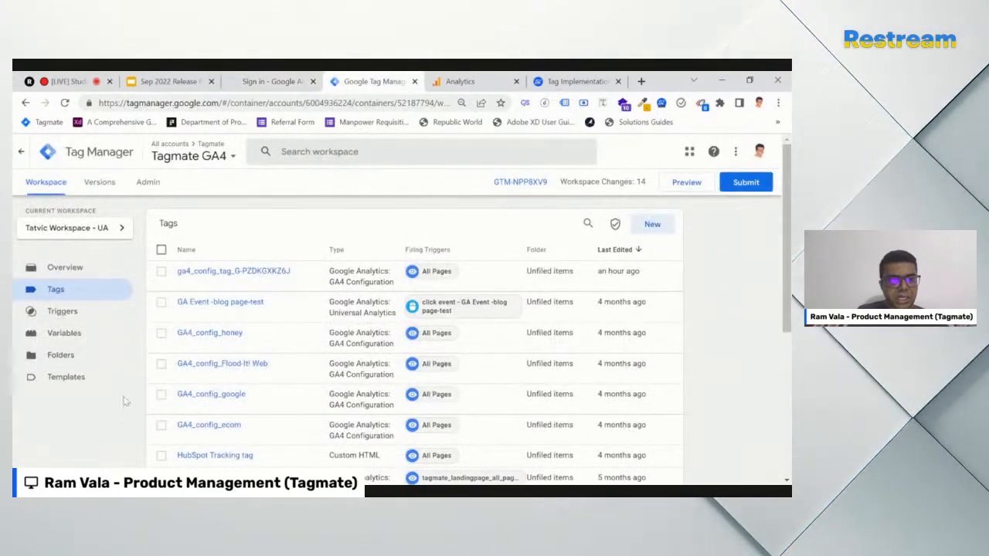
Check the GA4 events in Analytics, then reload the Google account chooser for Tagmate
scroll(669, 331, down, 1)
scroll(706, 357, up, 1)
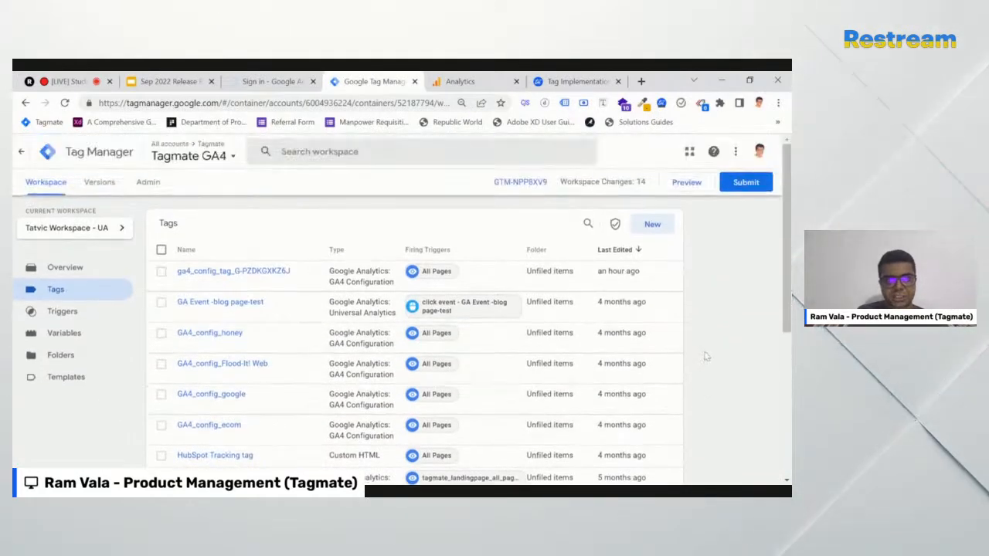
click(464, 82)
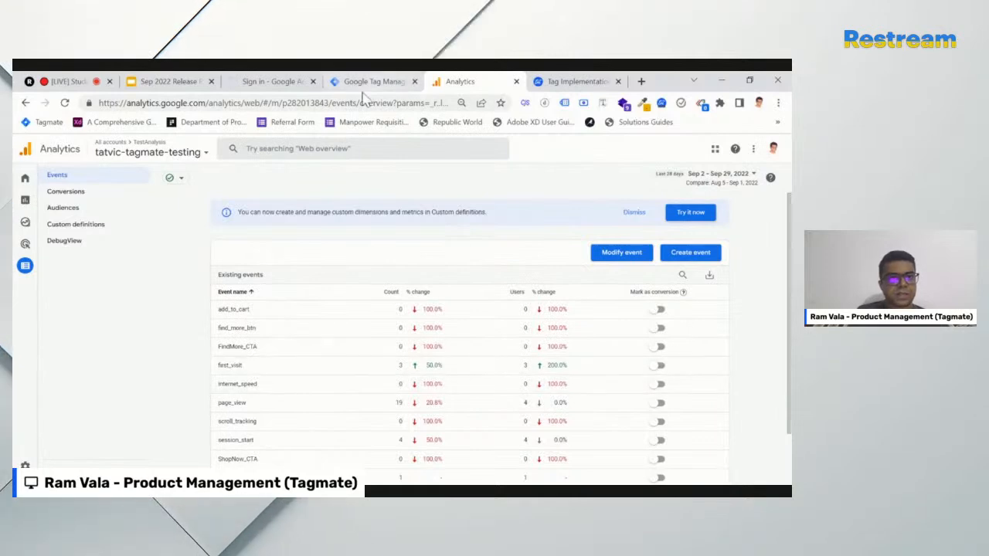
click(271, 81)
click(371, 104)
key(Return)
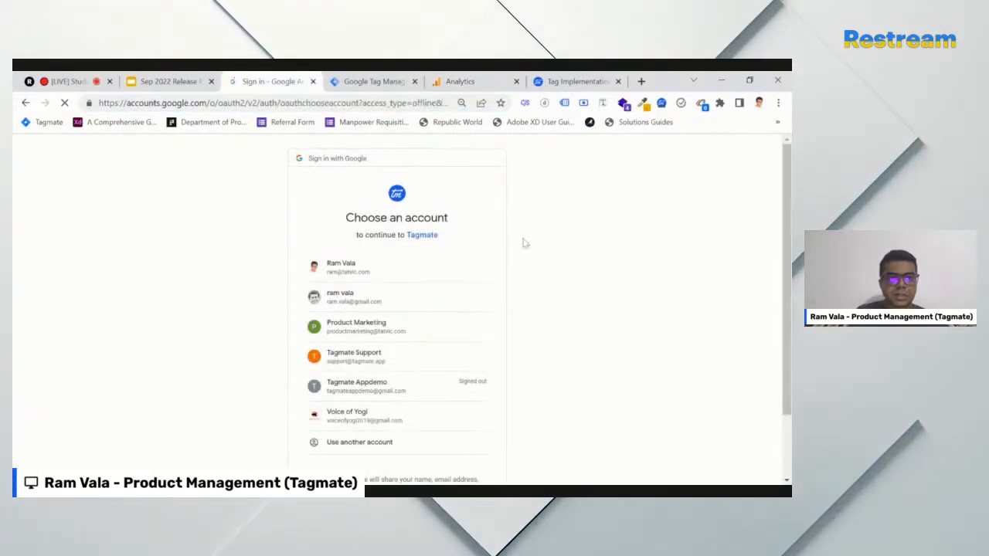
As the invited account, verify Shared Projects lists Livestream_Project, then log out of Tagmate
click(390, 296)
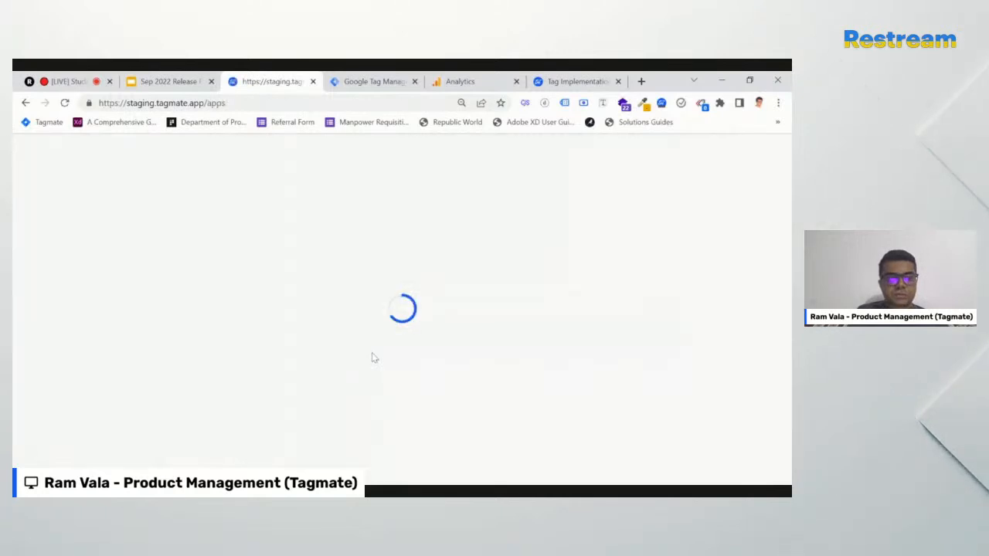
scroll(376, 353, down, 1)
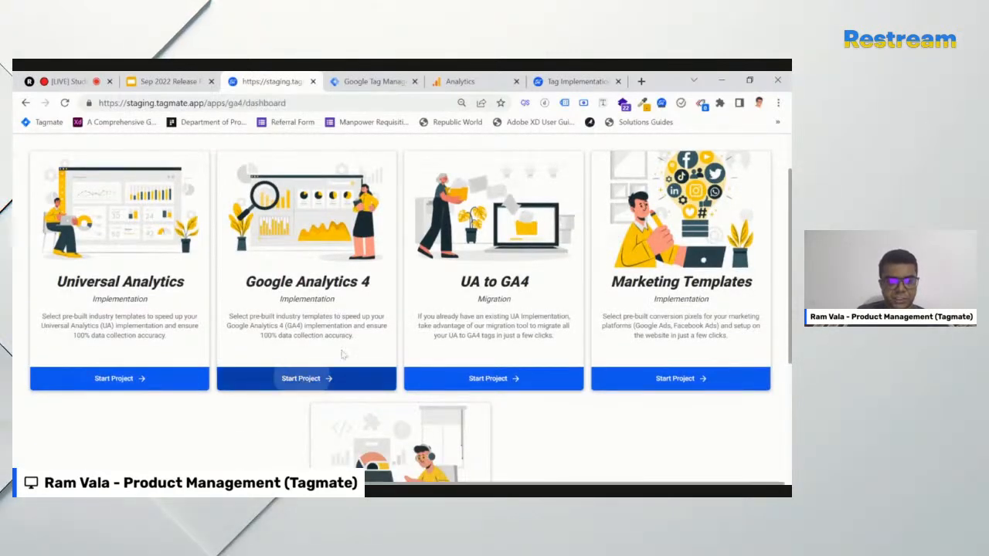
click(316, 374)
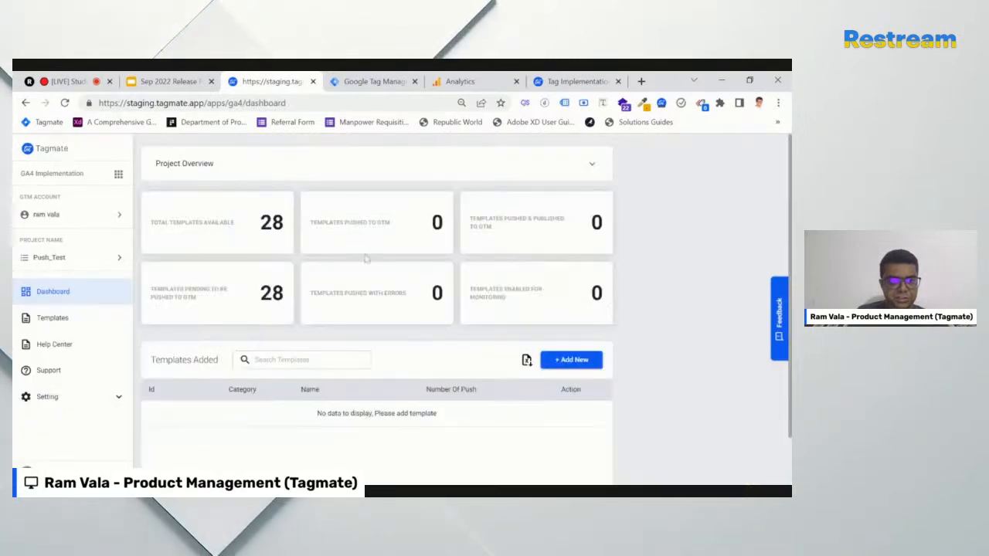
scroll(302, 394, down, 2)
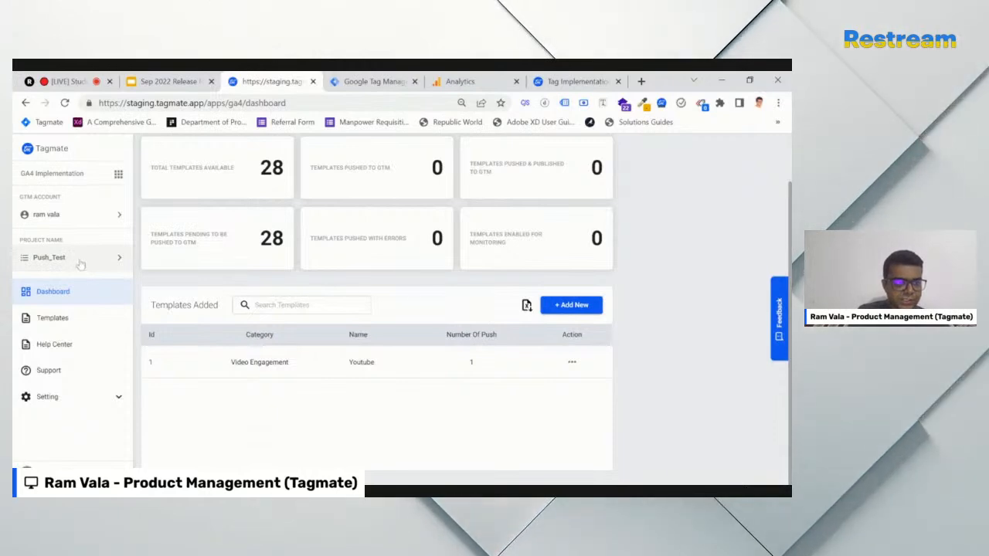
click(77, 263)
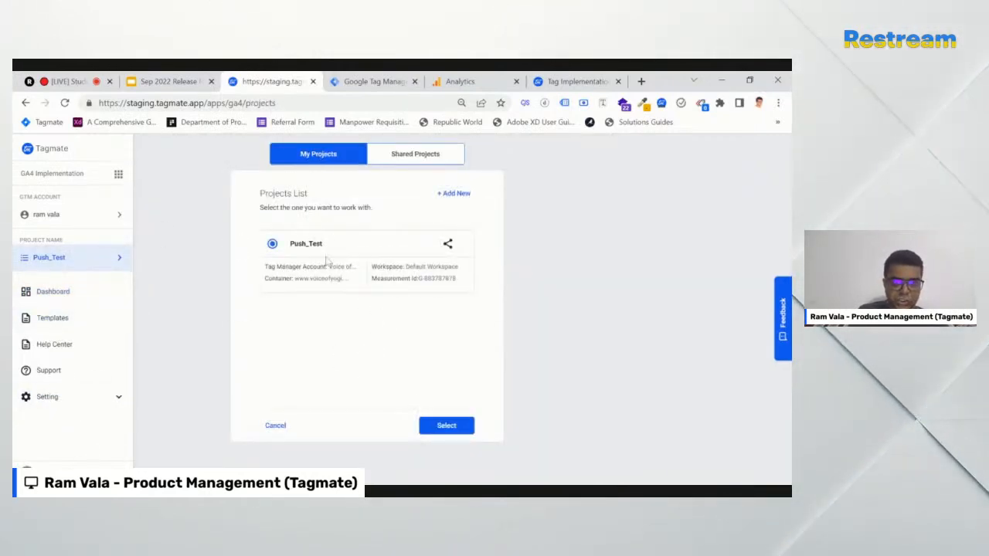
click(418, 157)
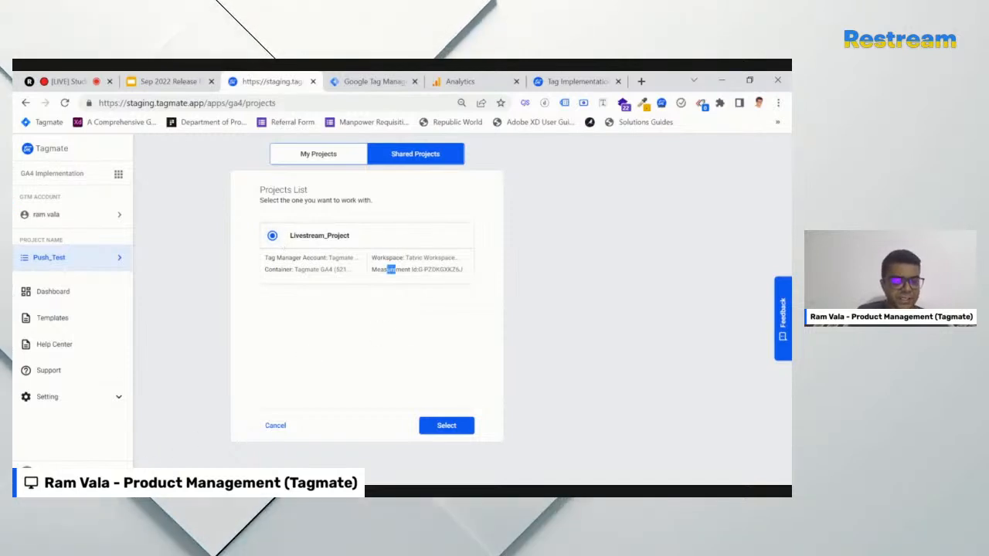
click(85, 466)
click(100, 459)
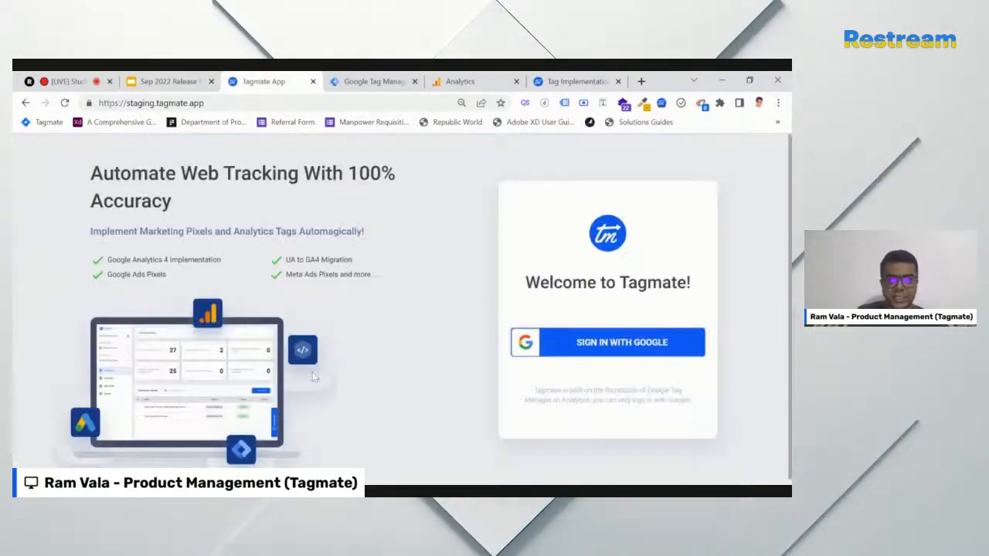
Sign back in with the owner account and select Livestream_Project on the GA4 dashboard
click(623, 349)
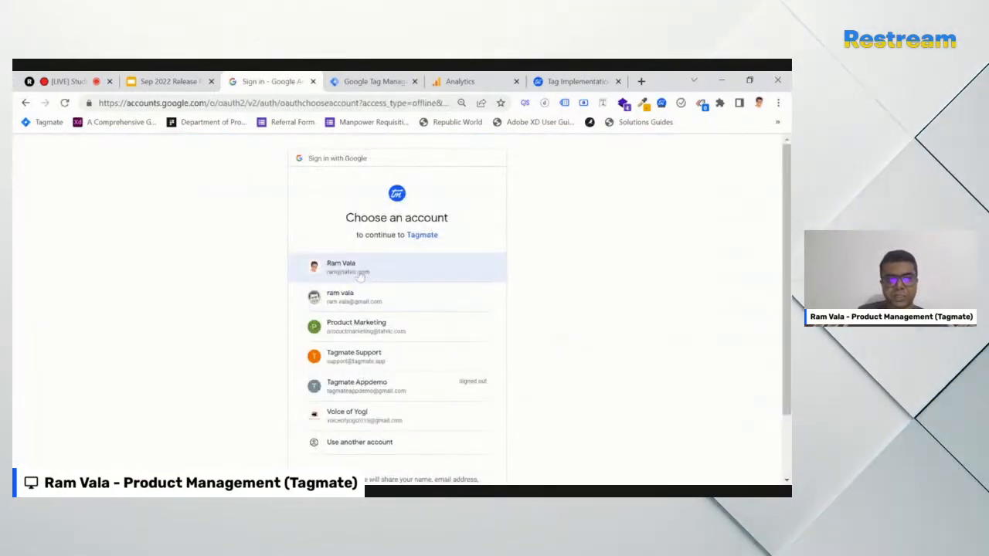
click(360, 268)
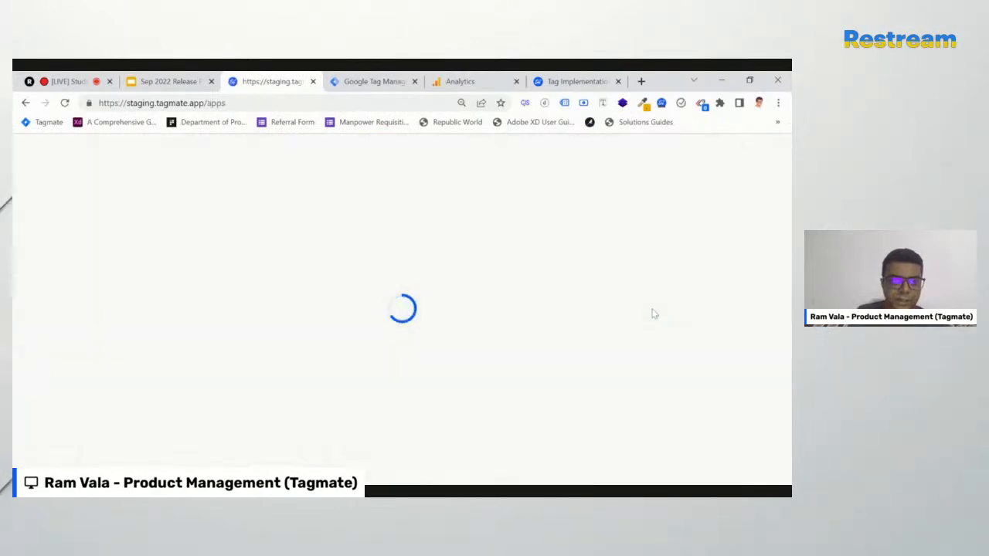
click(315, 440)
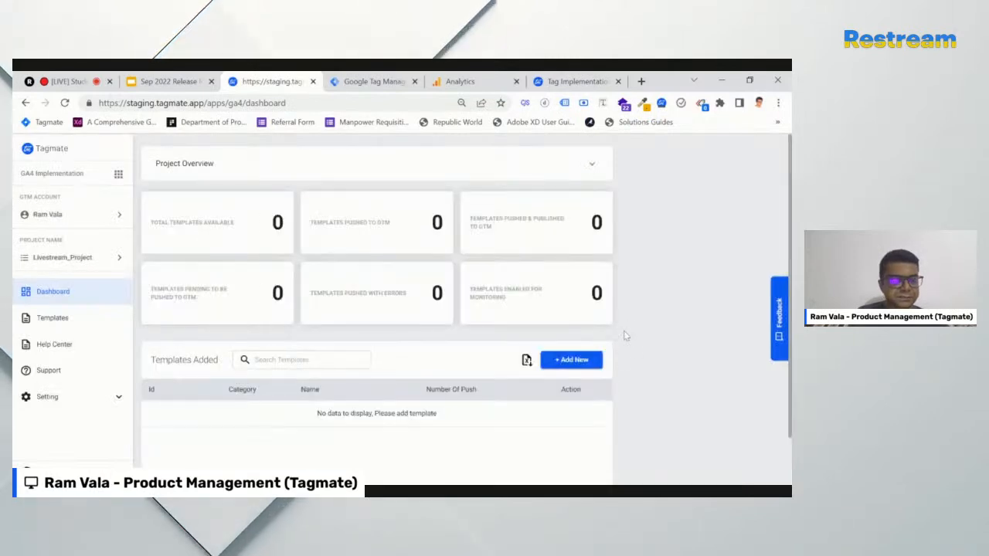
click(74, 257)
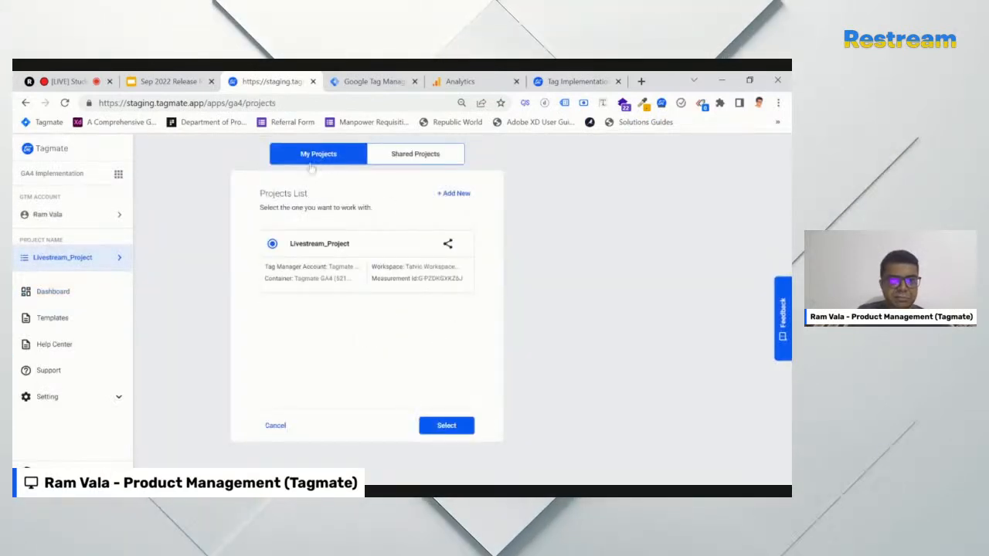
click(450, 425)
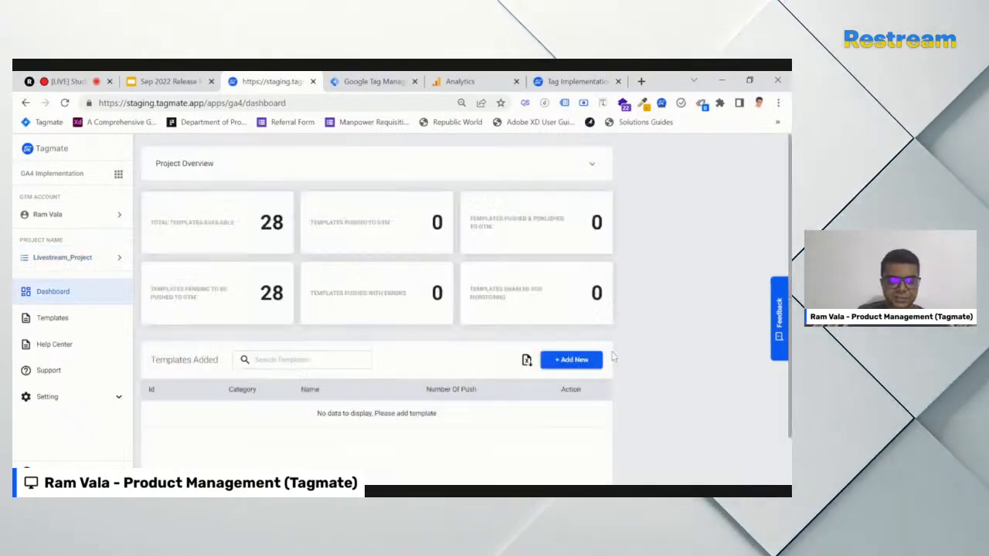
scroll(653, 367, down, 2)
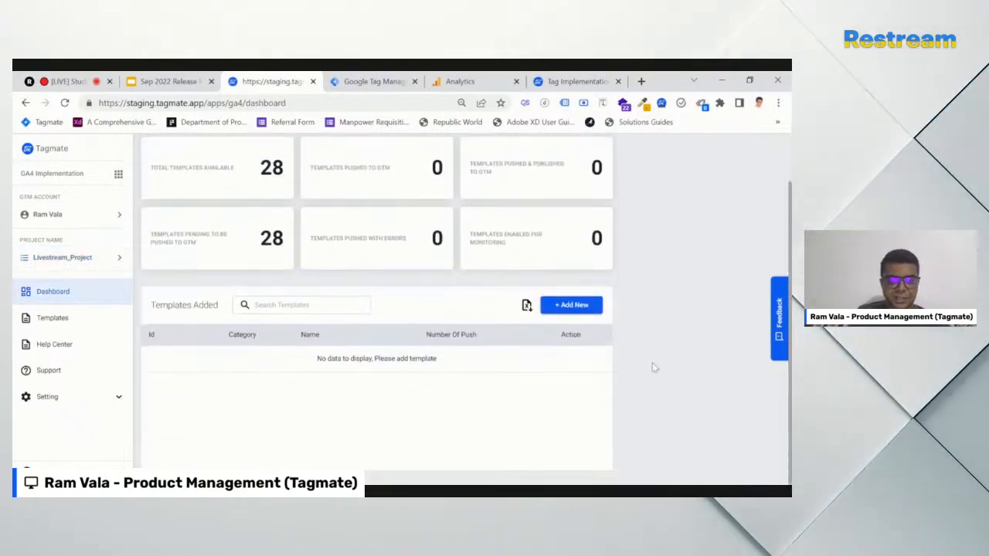
From + Add New > Form Submission, explore Form Tracking and open 'Don't know where to start?'
click(571, 304)
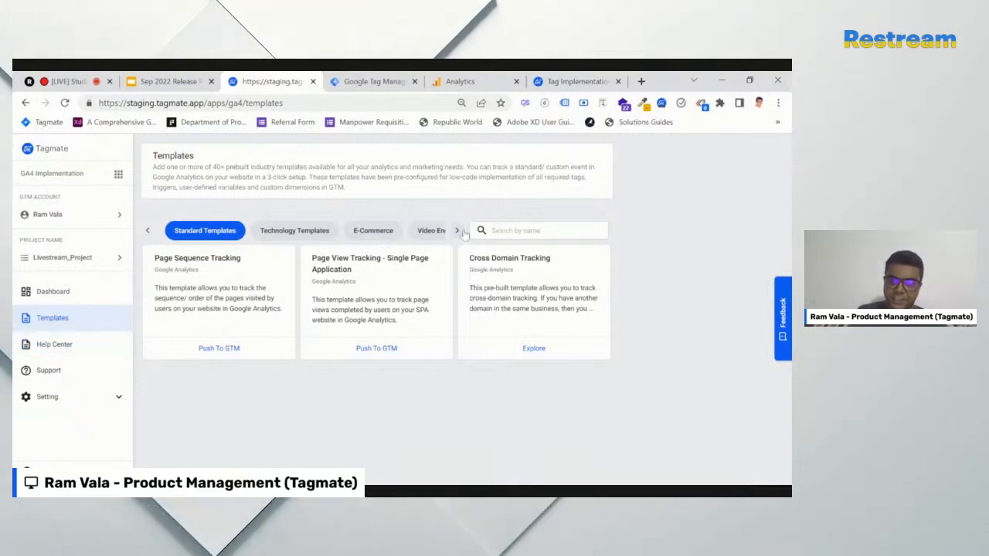
click(458, 231)
click(407, 234)
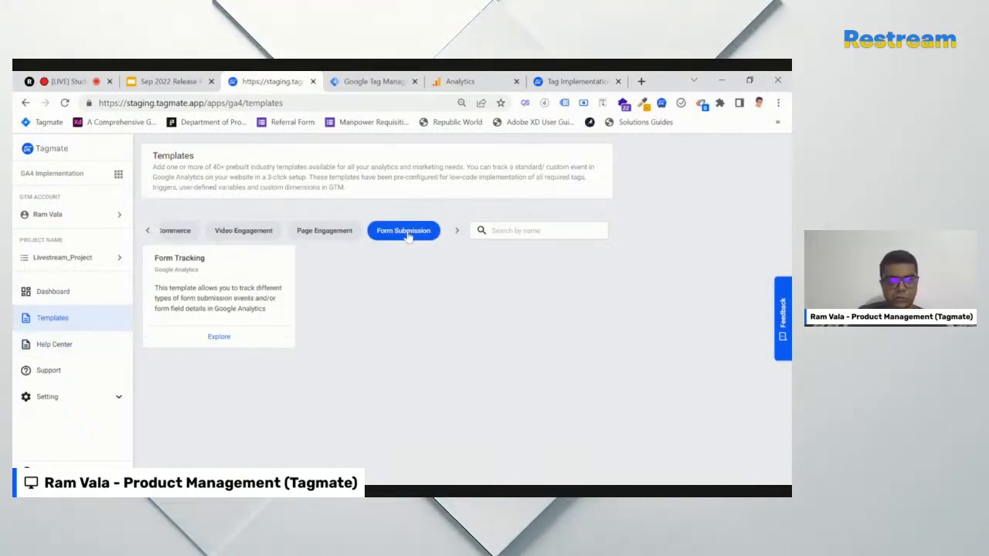
click(219, 337)
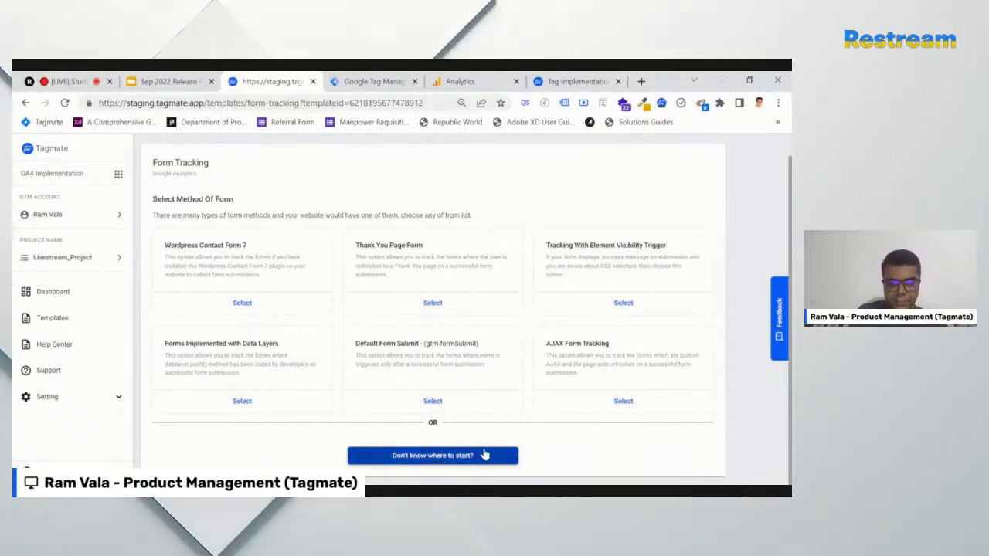
click(434, 462)
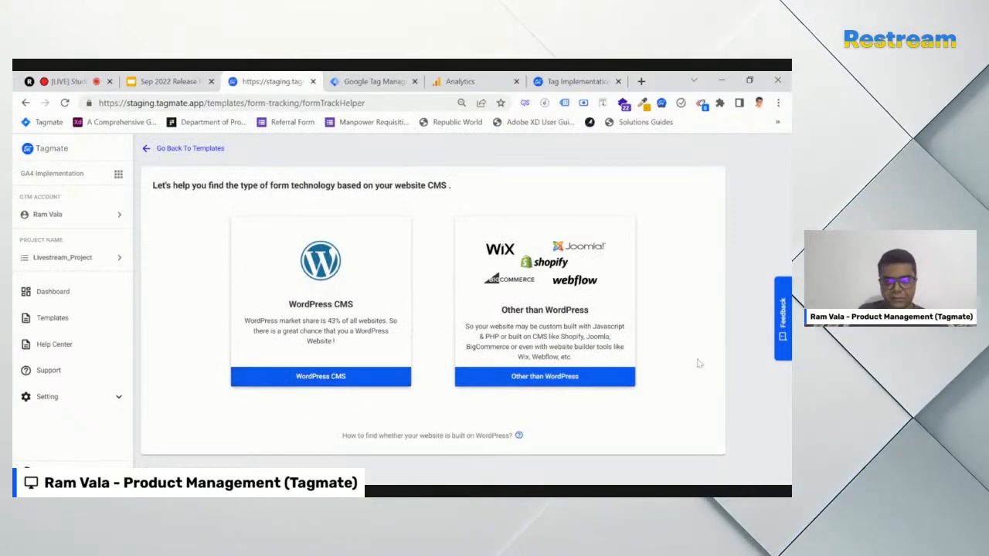
click(576, 82)
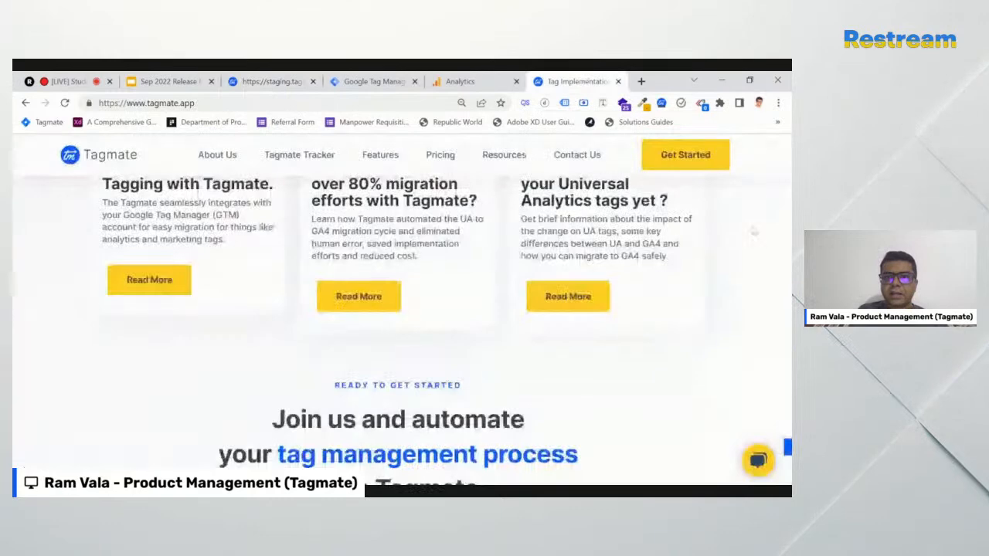
click(267, 103)
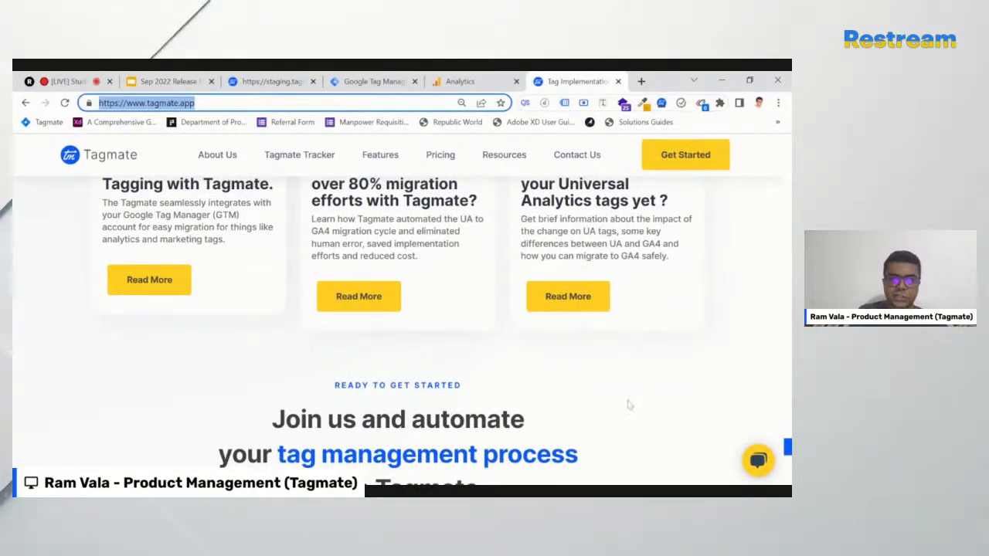
click(274, 82)
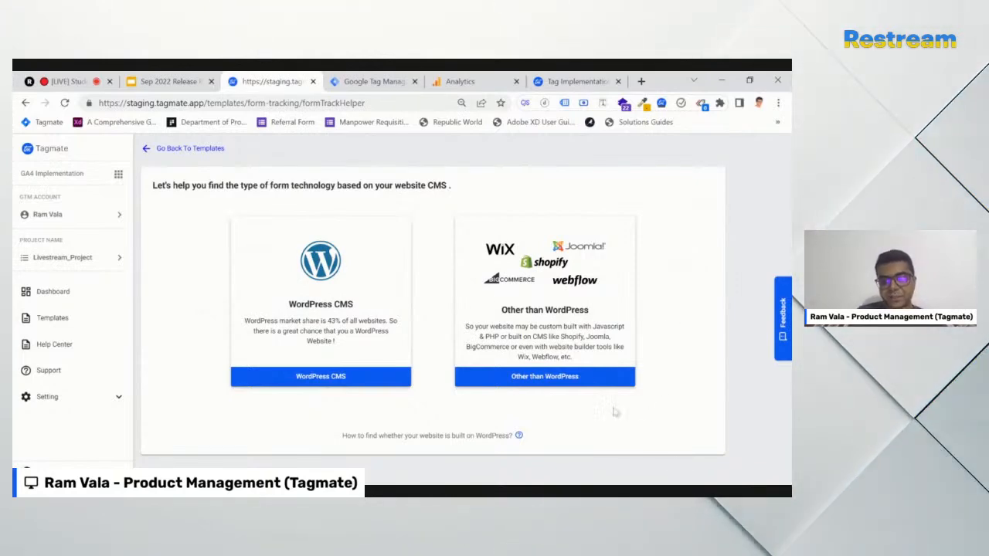
Mark the site as other than WordPress and reload the tagmate.app page
click(553, 378)
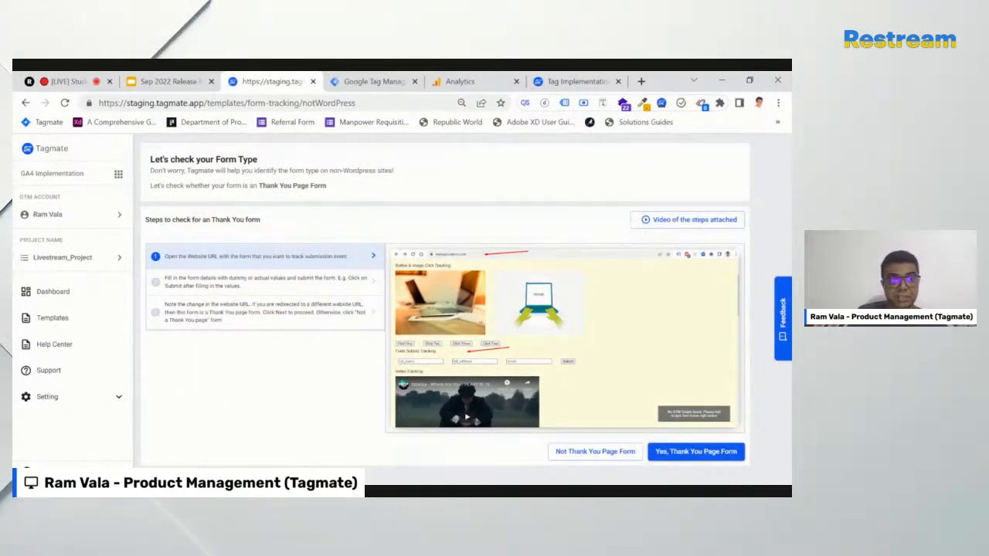
click(277, 236)
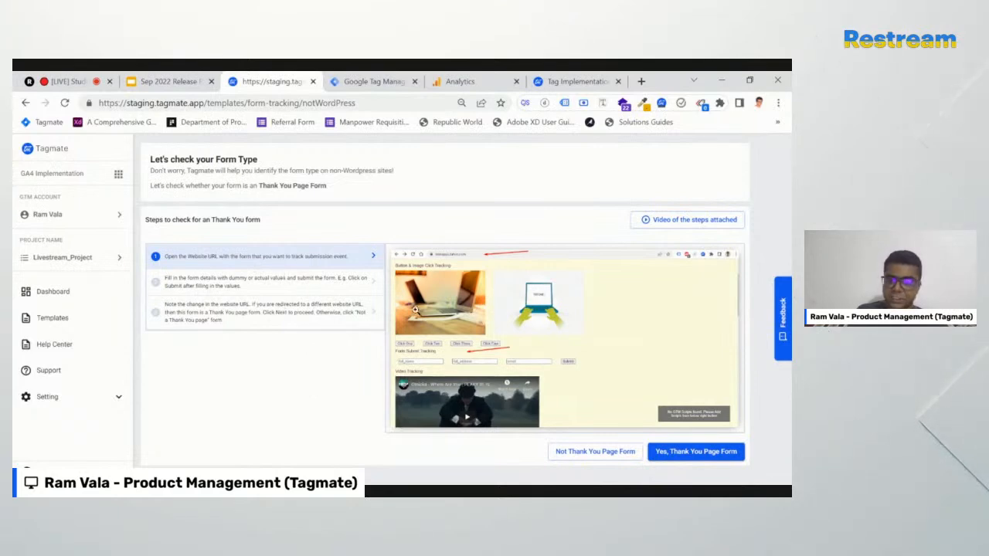
click(572, 81)
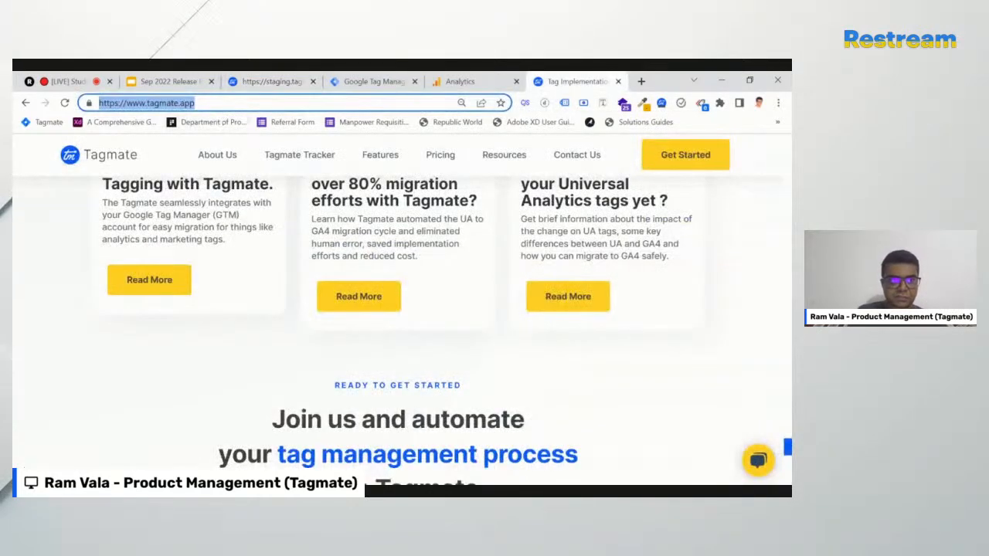
key(Return)
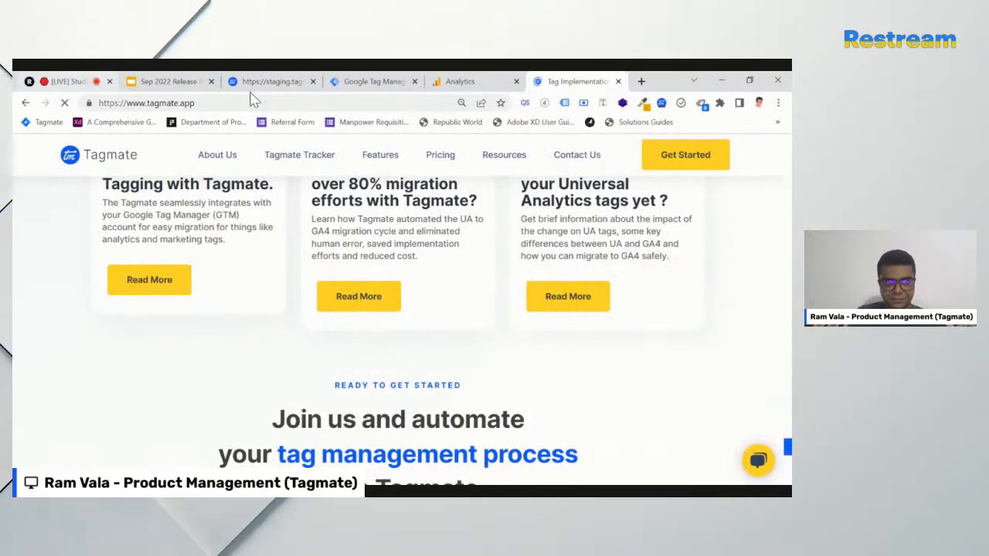
Review steps 2 and 3 of the Thank You page form check
click(282, 86)
click(211, 286)
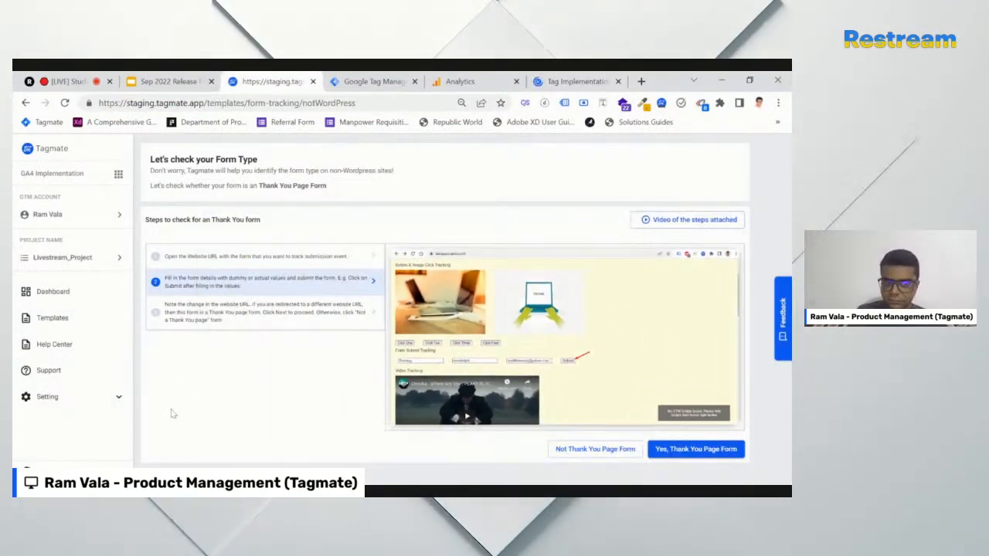
click(242, 318)
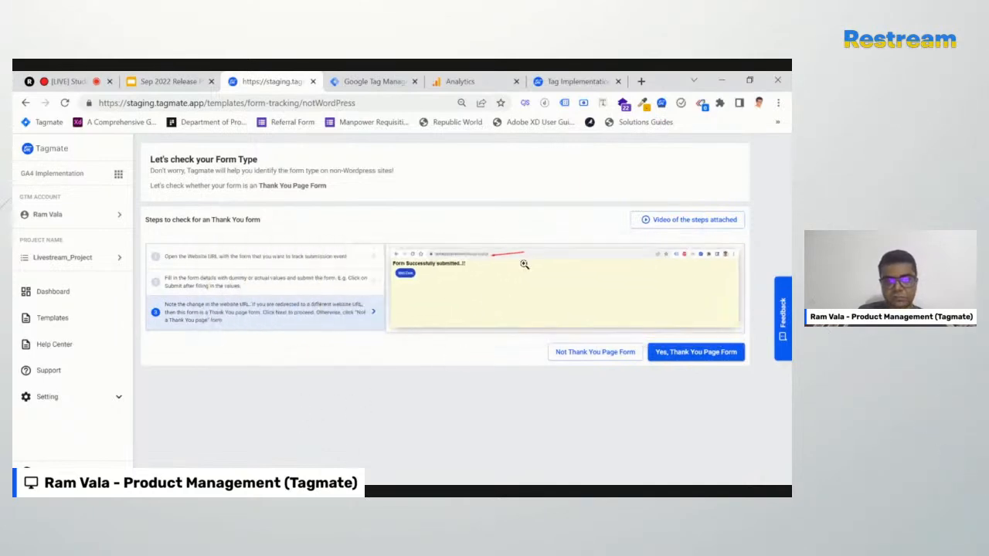
click(570, 83)
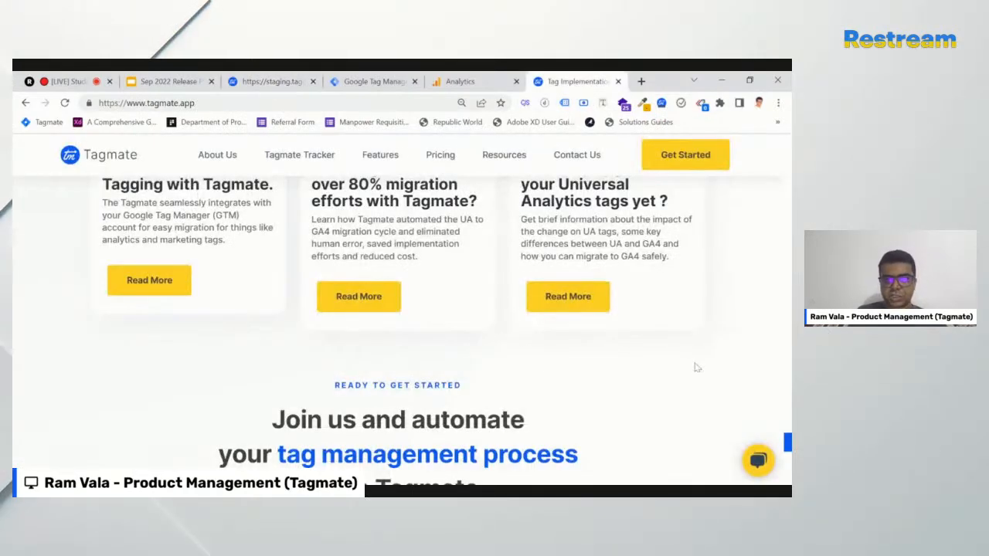
Autofill the tagmate.app Say Hello! form, enter message 'trtr', submit, and return to the check
scroll(695, 369, down, 10)
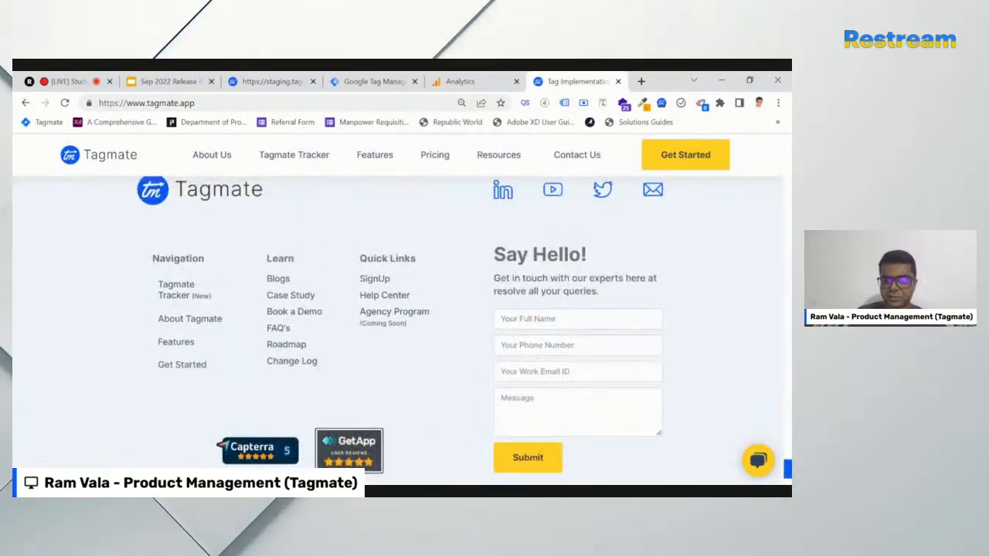
click(540, 345)
click(577, 412)
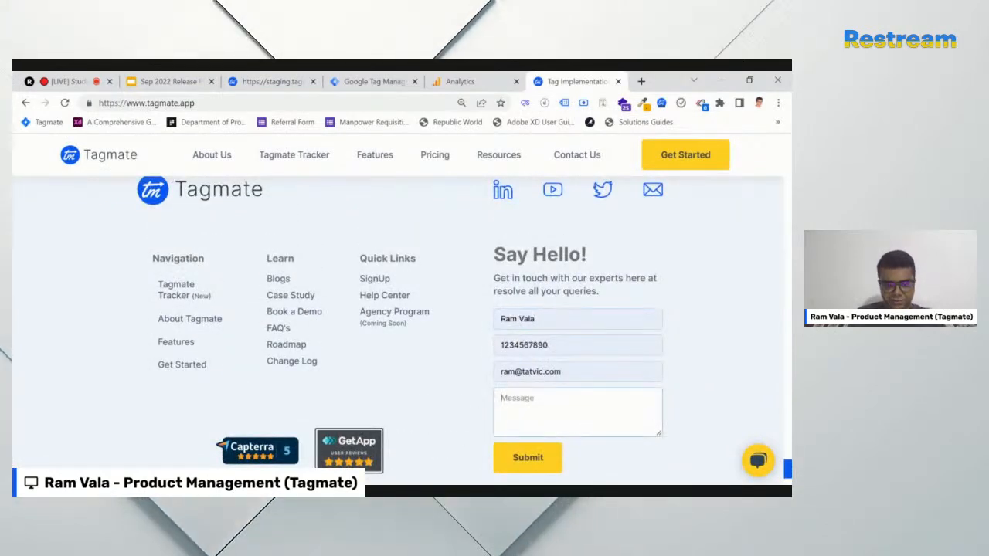
text(trtr)
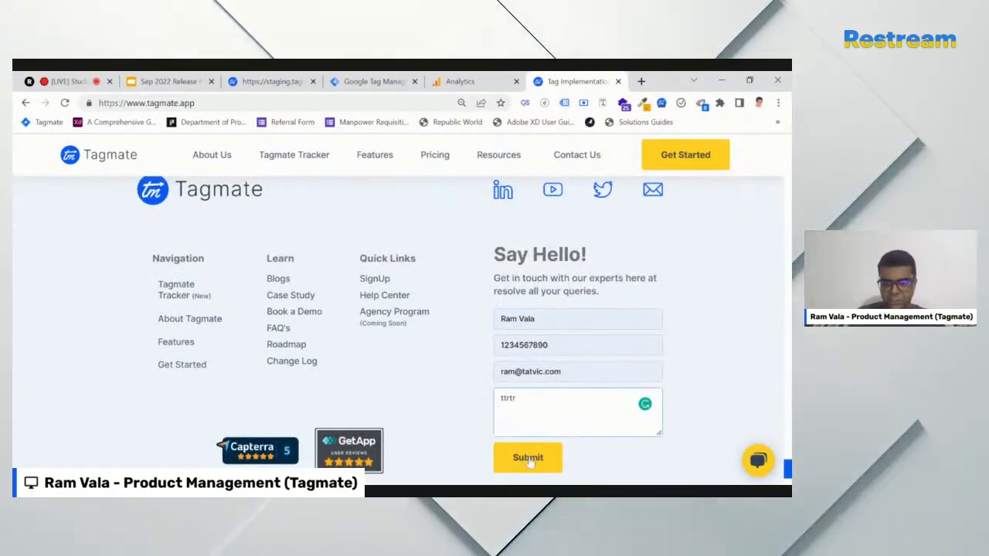
click(530, 459)
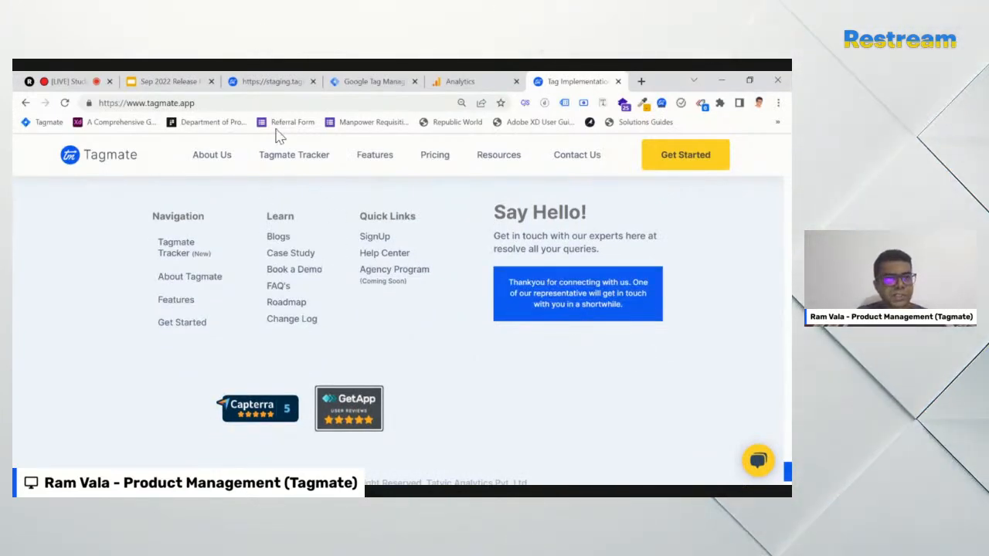
drag(194, 103, 171, 103)
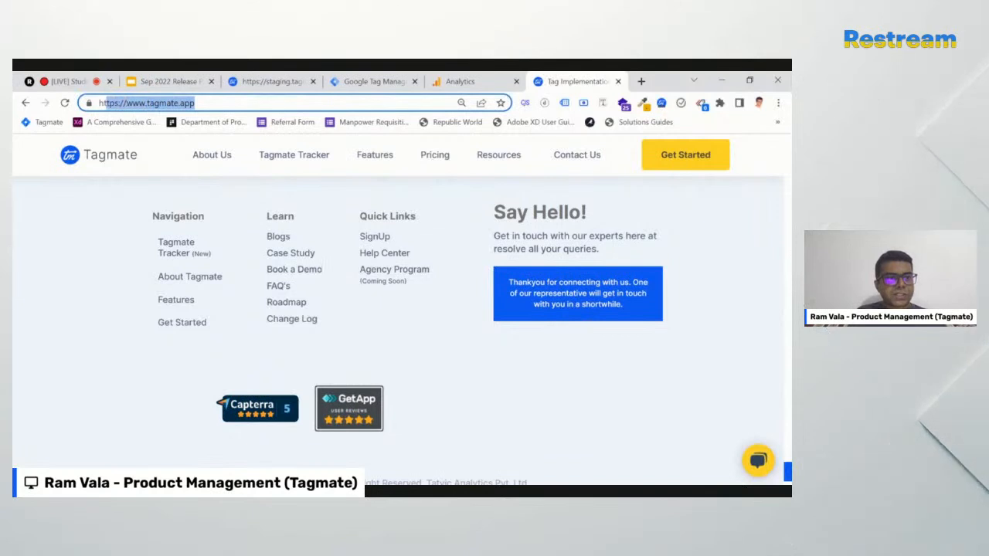
click(117, 231)
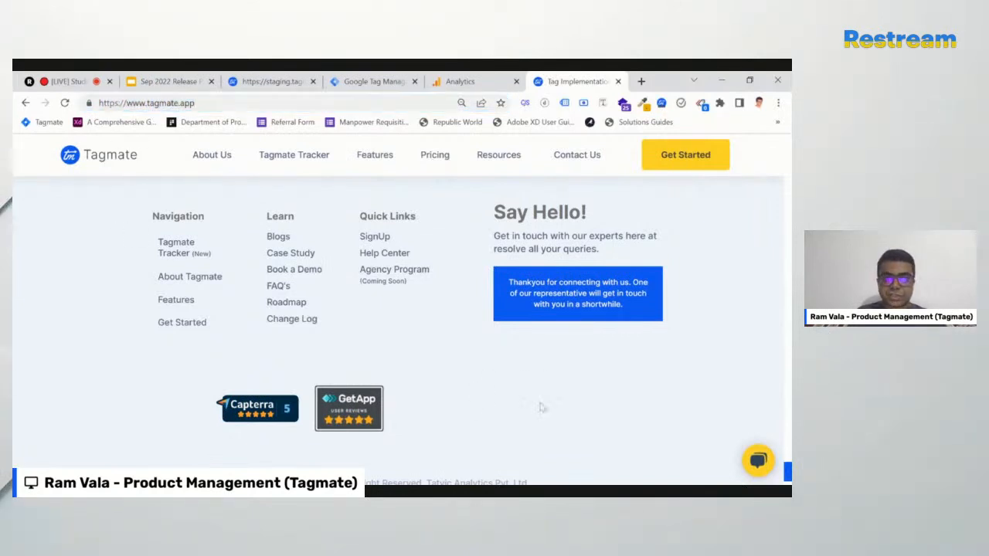
click(271, 82)
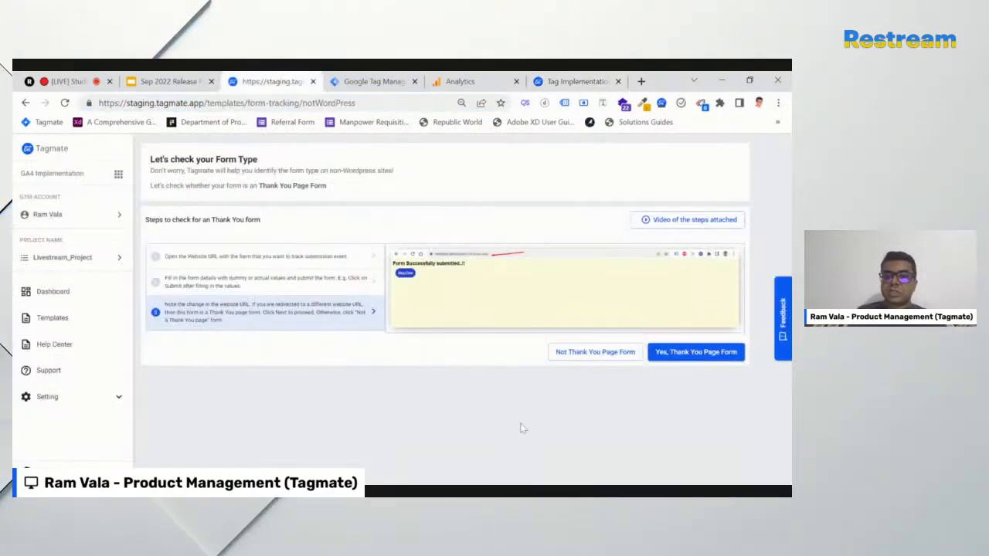
Report the form is not a Thank You page form and review the element visibility check
click(581, 355)
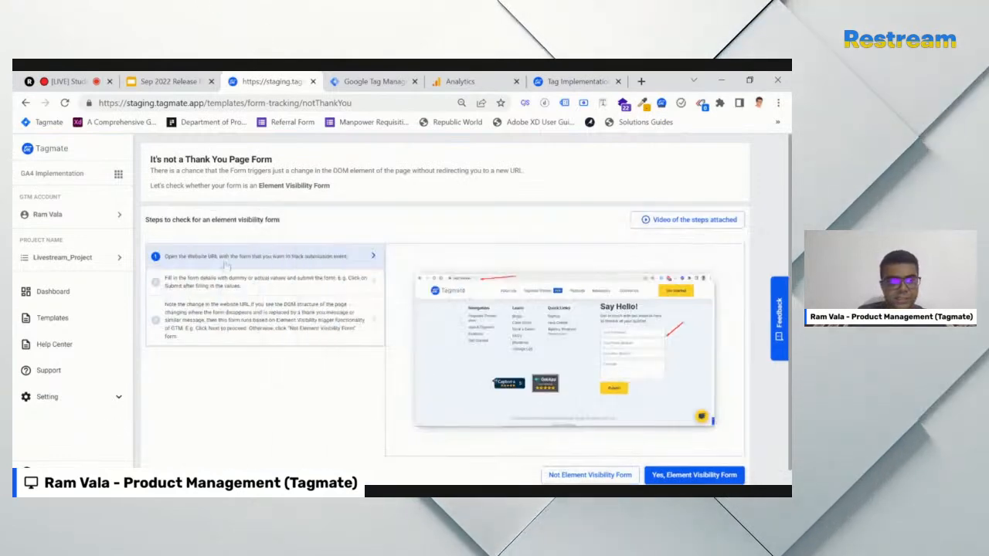
drag(149, 224, 279, 221)
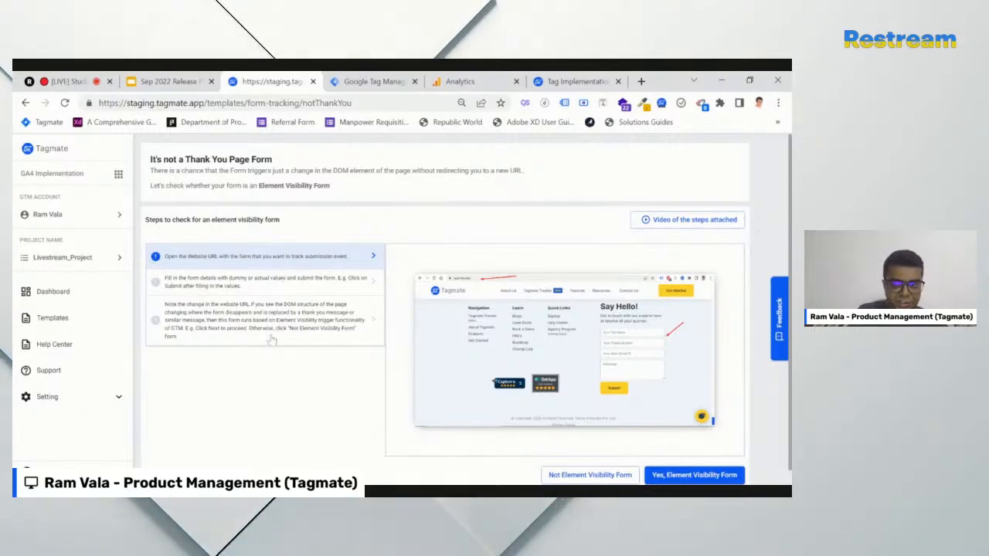
click(193, 334)
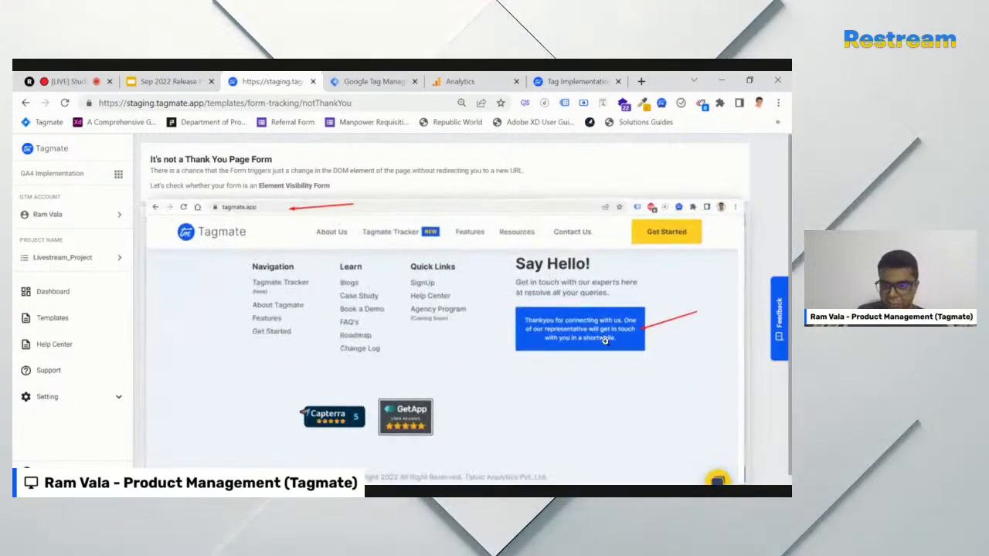
After inspecting the tagmate.app form, confirm it is an element visibility form
click(571, 82)
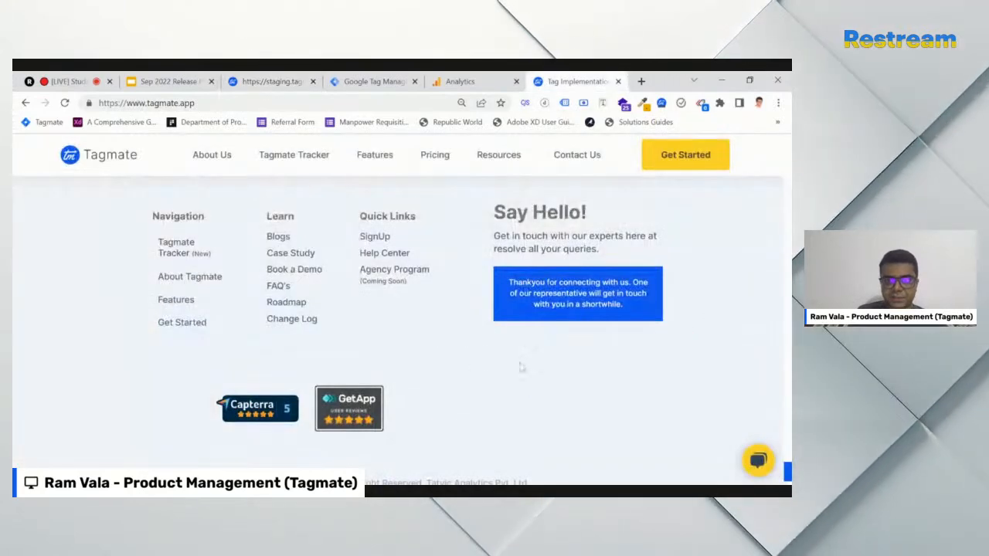
scroll(509, 362, up, 1)
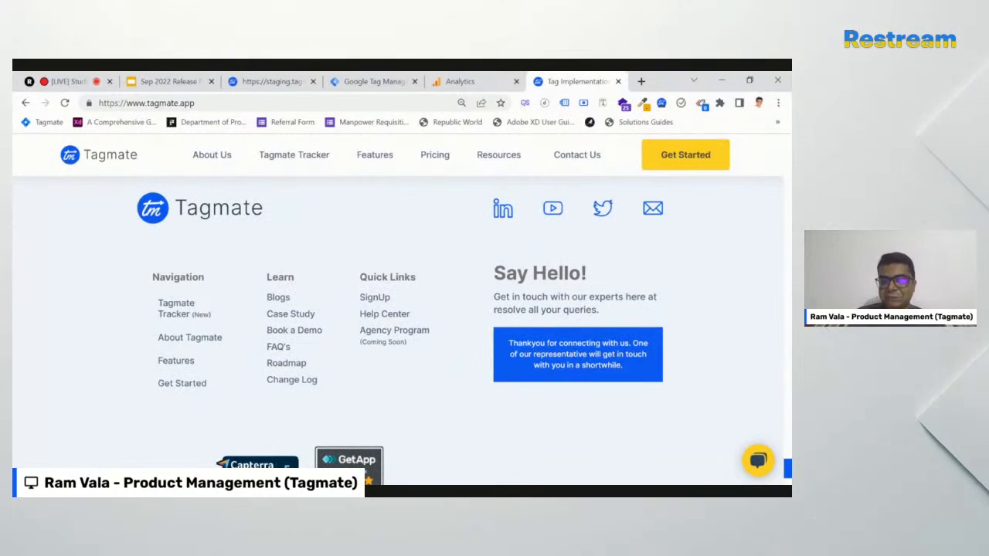
scroll(525, 372, down, 1)
scroll(533, 374, down, 1)
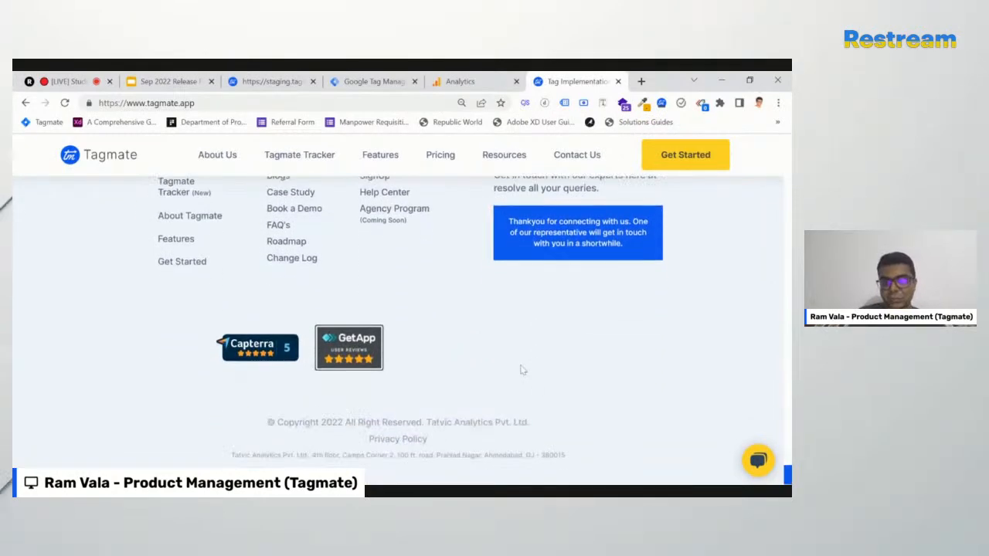
scroll(545, 377, up, 1)
click(265, 83)
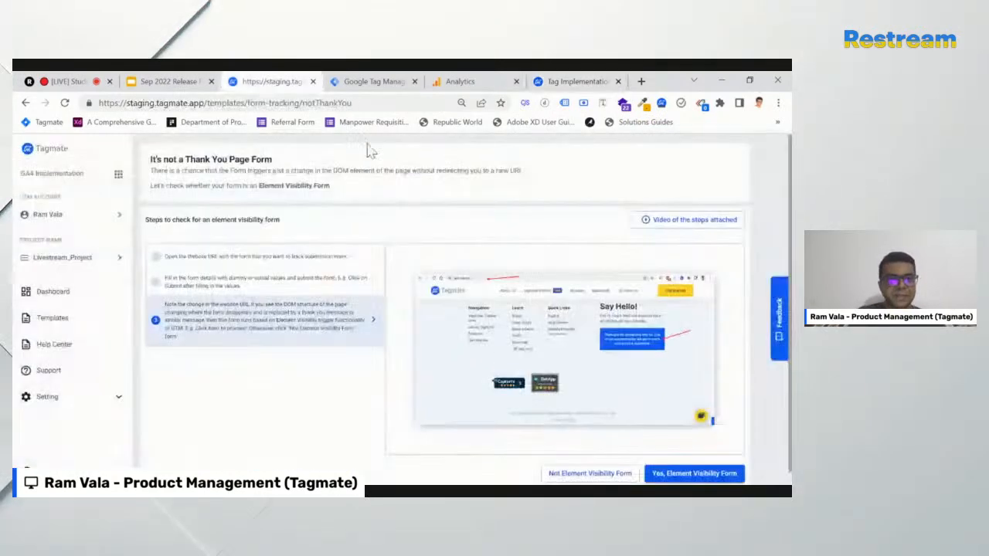
scroll(269, 420, down, 1)
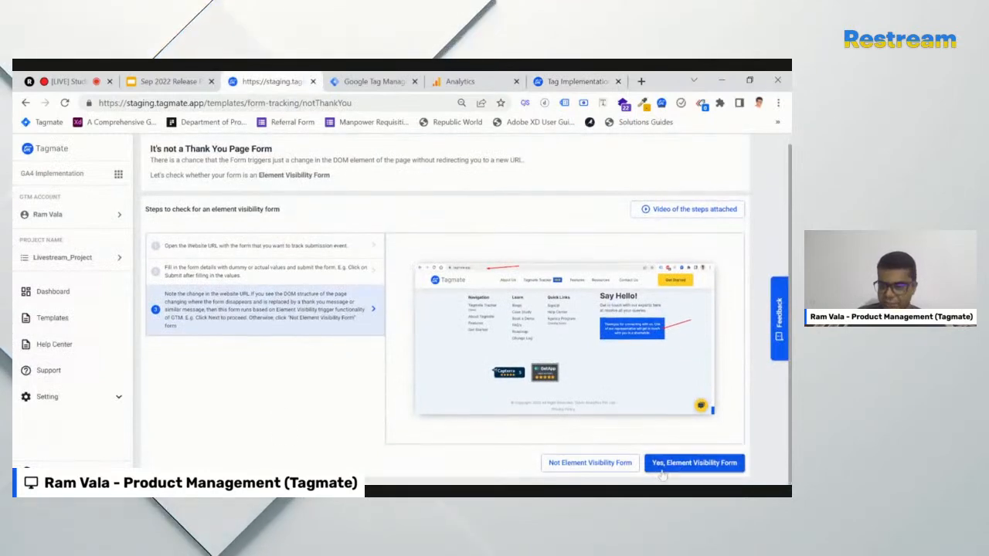
click(712, 464)
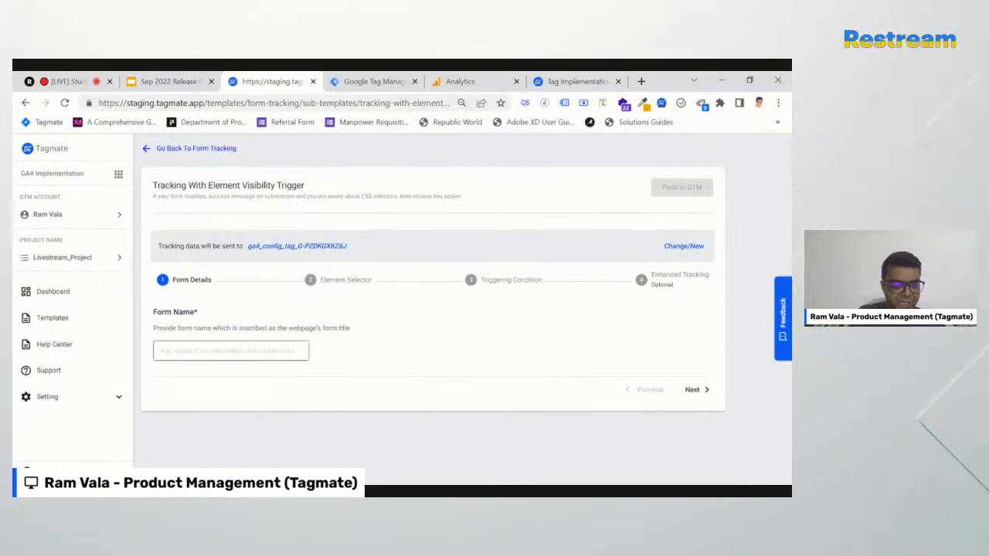
Check the live site's contact section, advance past Form Name 'Say Hello!' and view the 'How to get this?' help
click(580, 84)
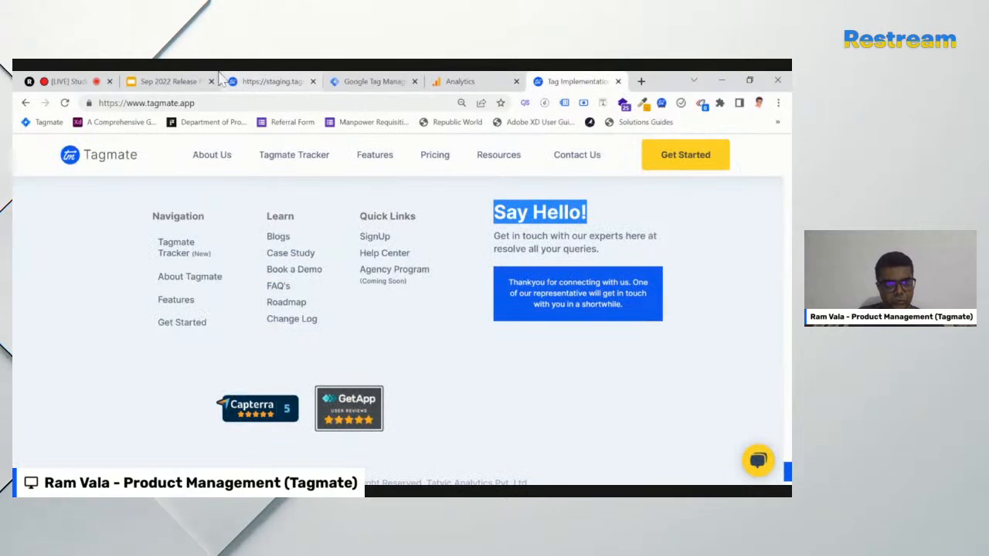
click(263, 83)
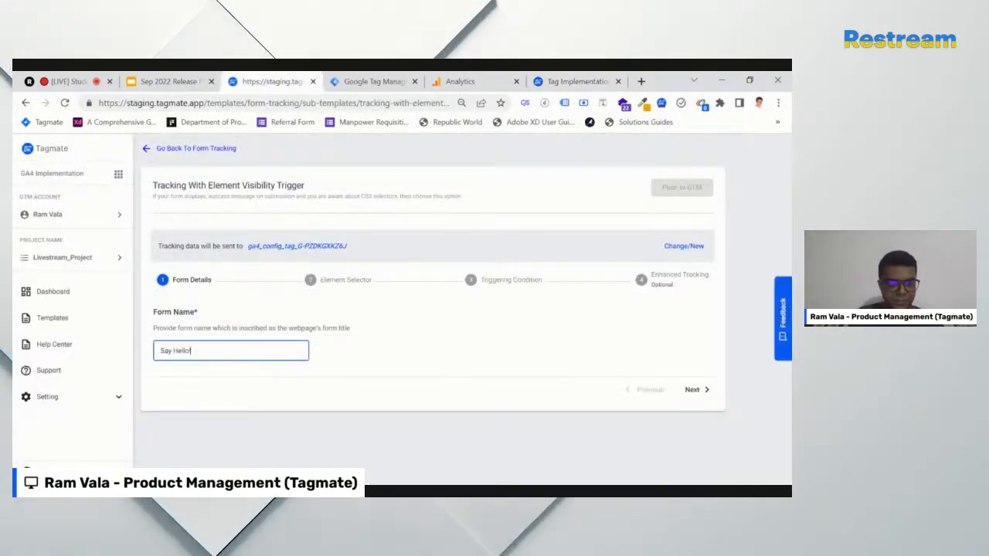
click(701, 391)
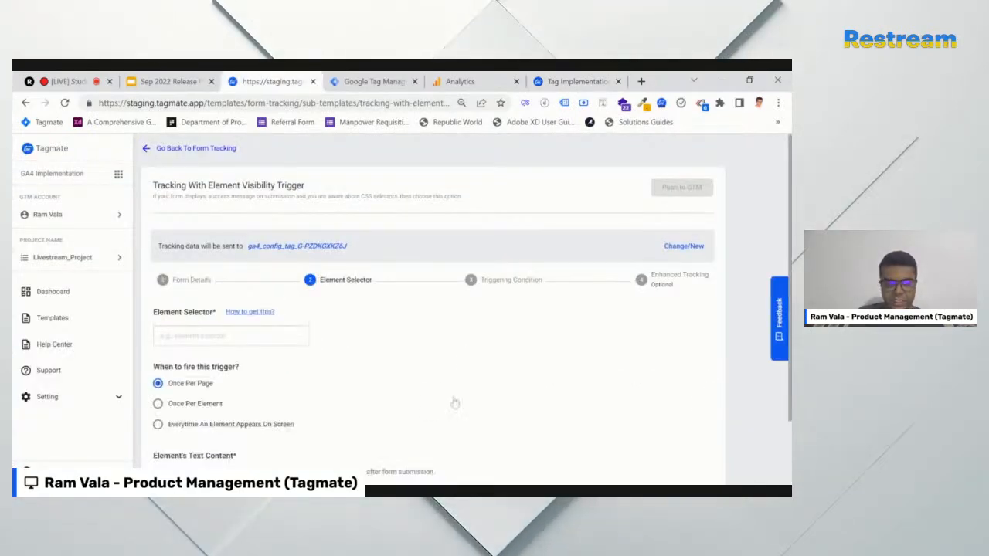
scroll(545, 416, down, 2)
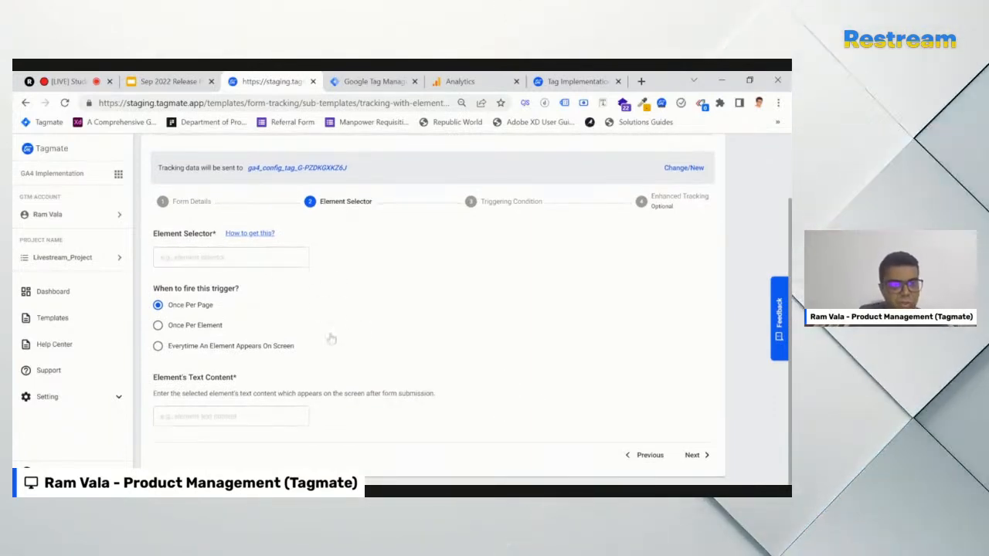
click(249, 232)
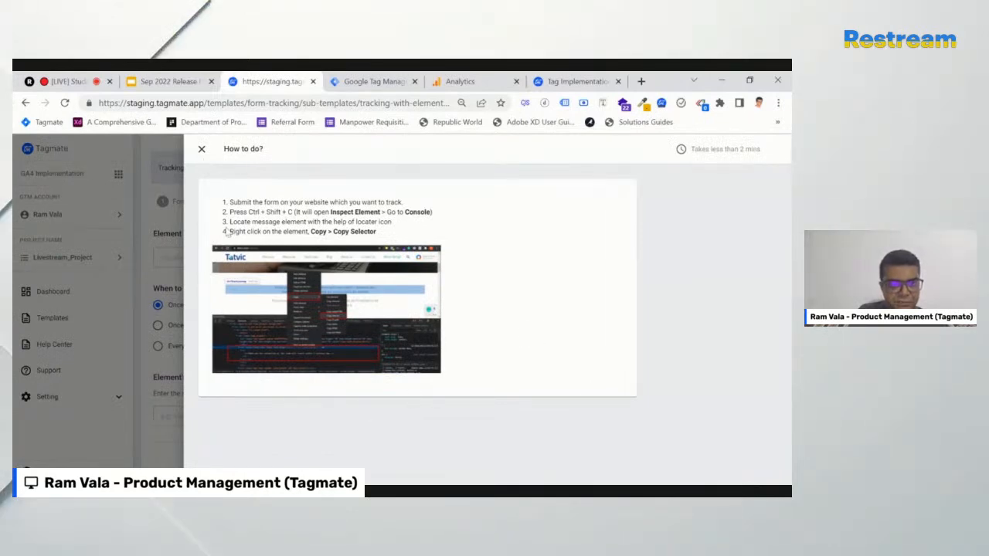
click(201, 149)
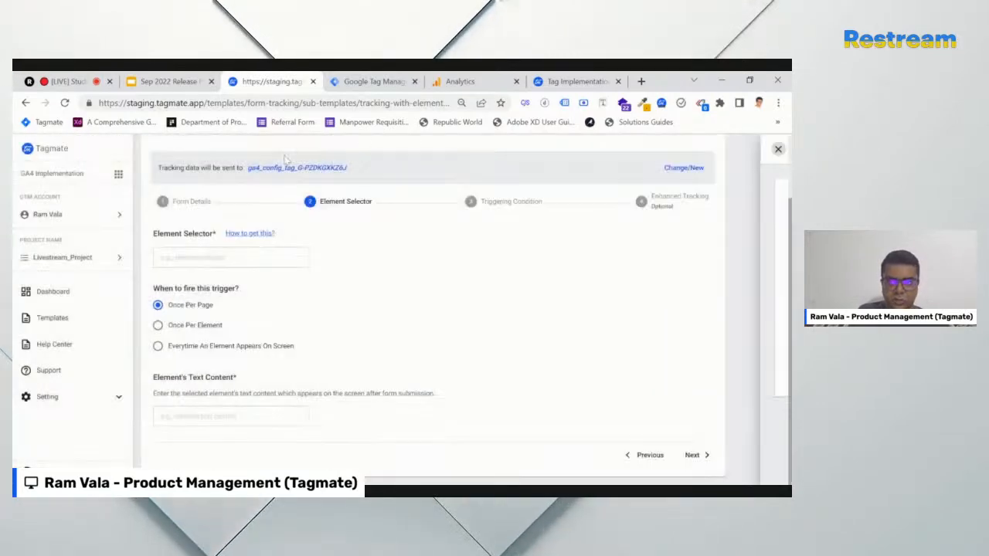
Inspect the site's thank-you success message in DevTools and paste its CSS selector into Element Selector
click(572, 82)
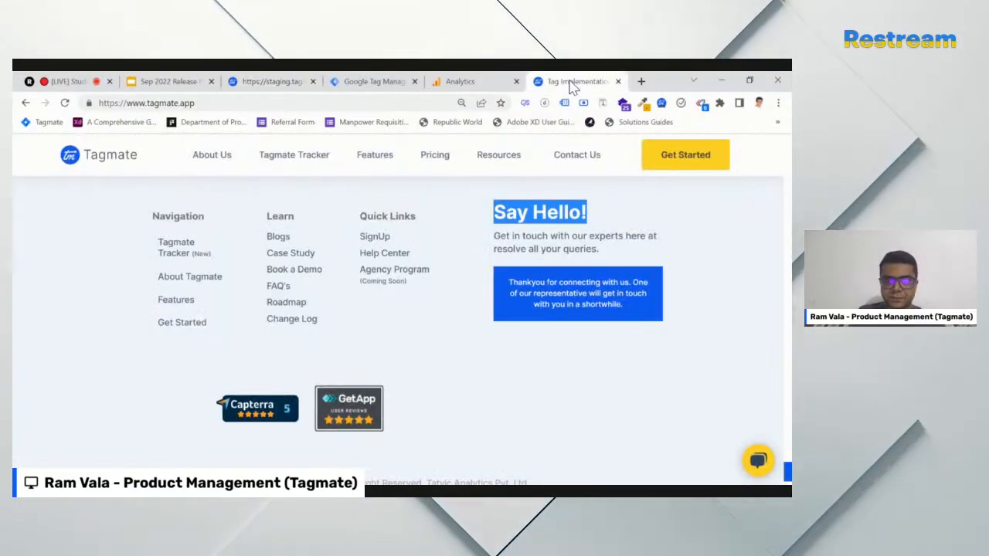
click(103, 344)
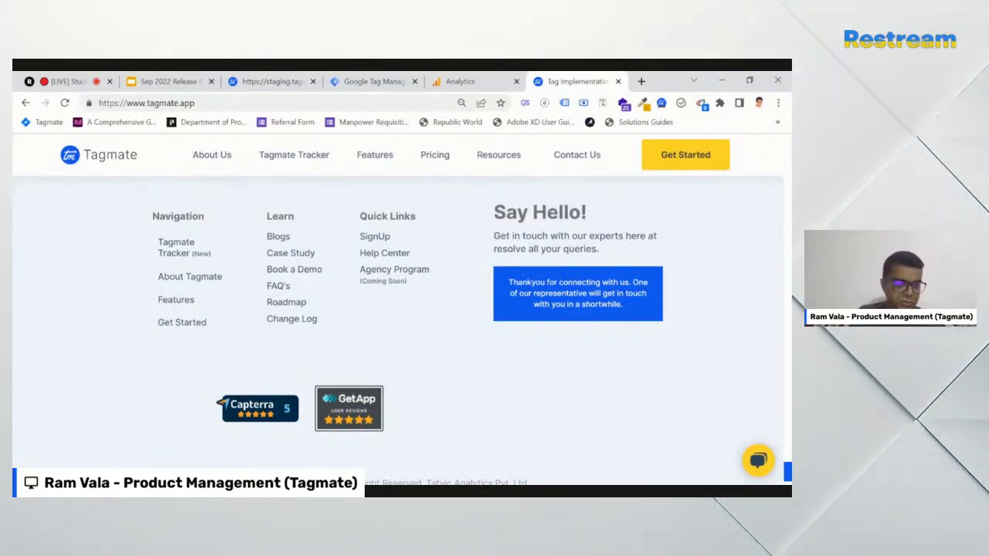
key(F12)
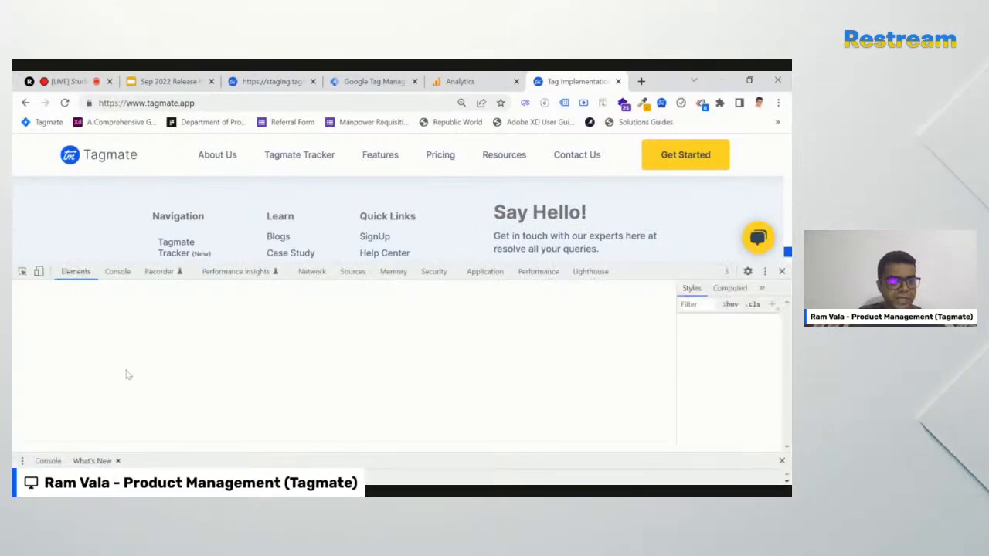
click(22, 271)
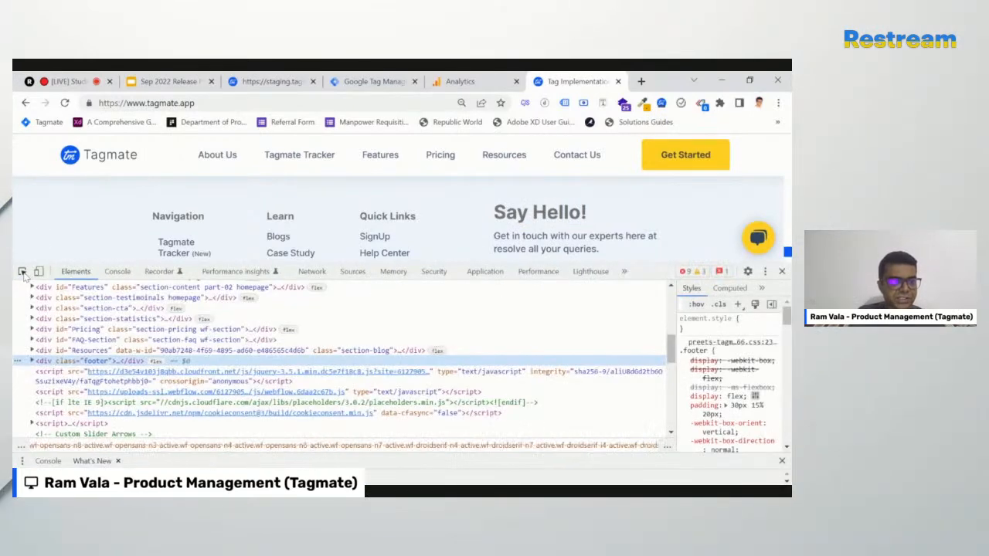
click(509, 217)
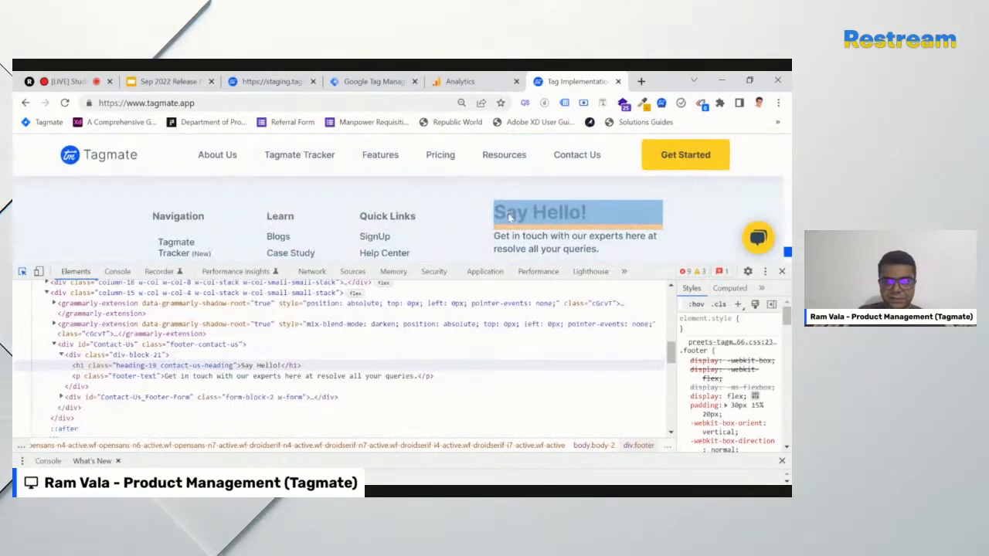
scroll(511, 216, down, 1)
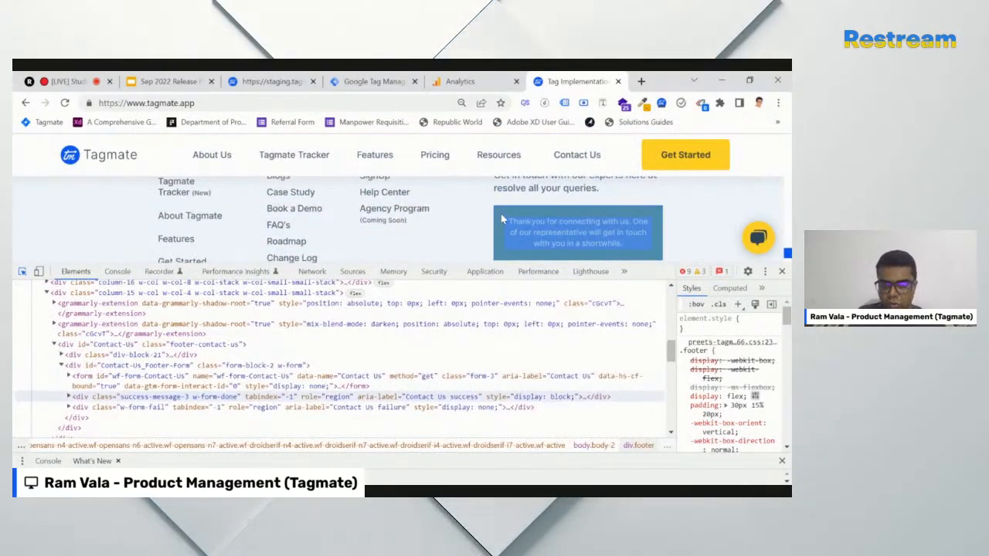
click(498, 230)
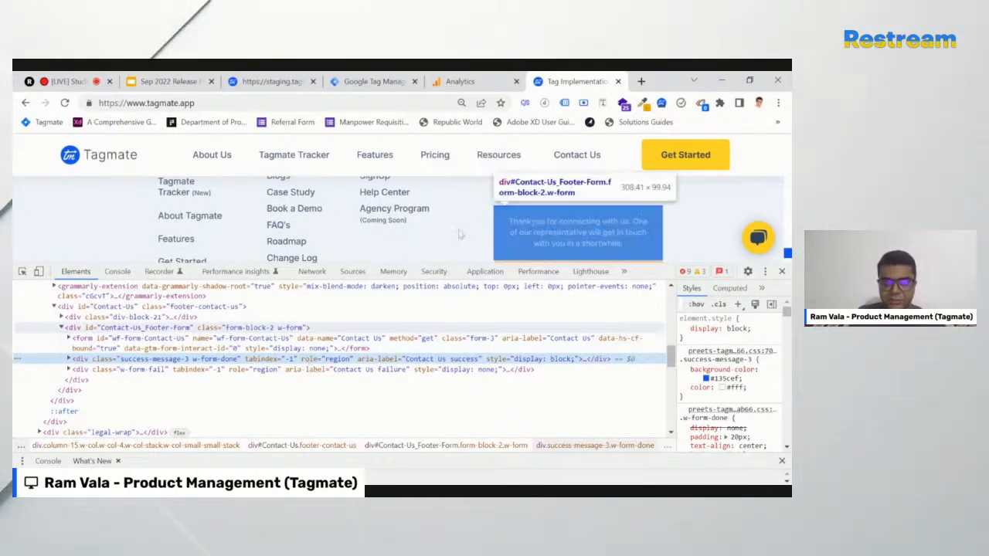
click(276, 86)
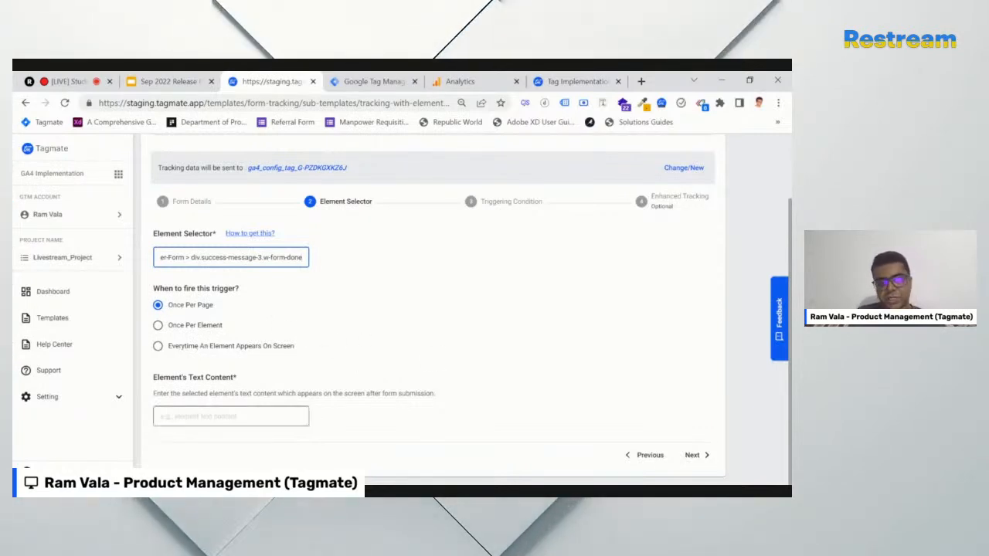
Set the element text to 'Thankyou for connecting with us' and advance to Triggering Condition
click(210, 391)
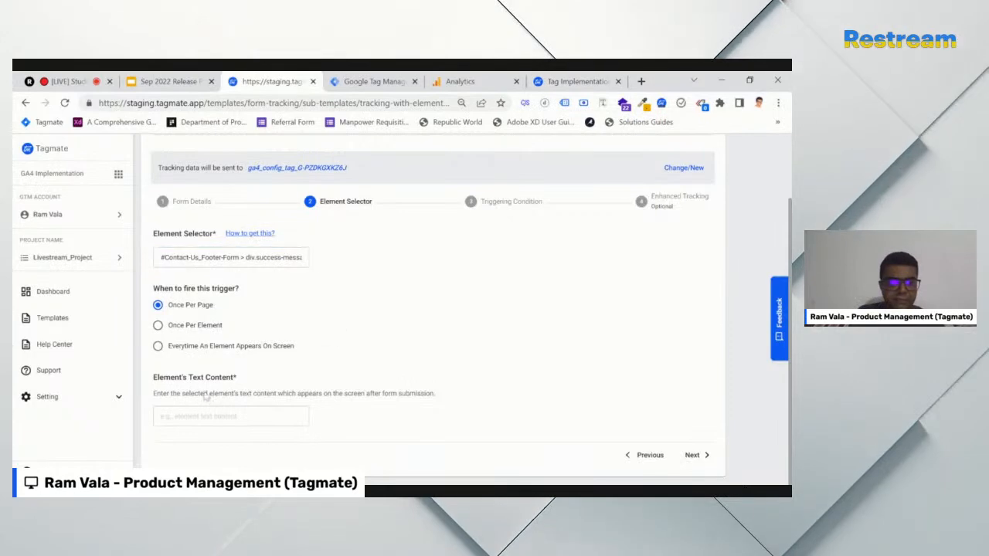
click(576, 81)
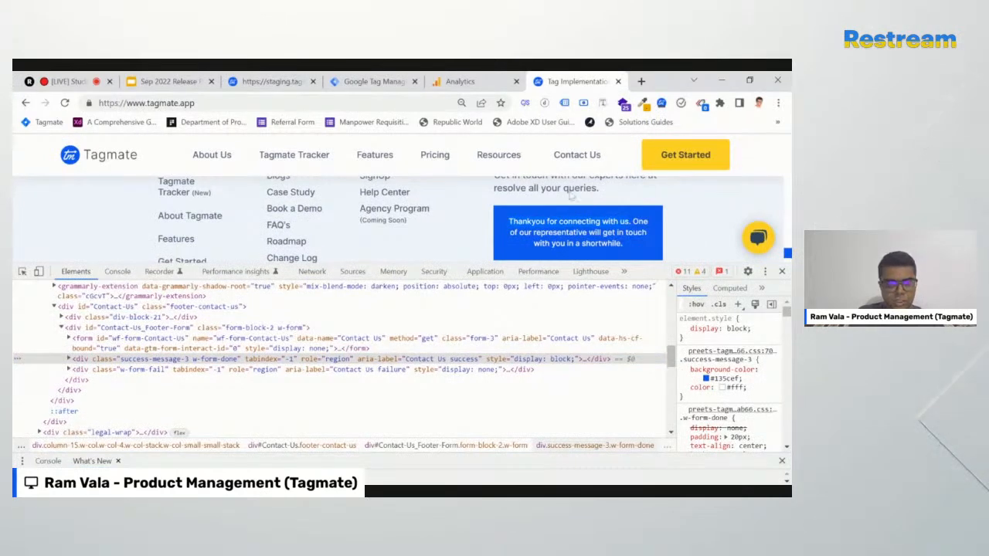
click(272, 81)
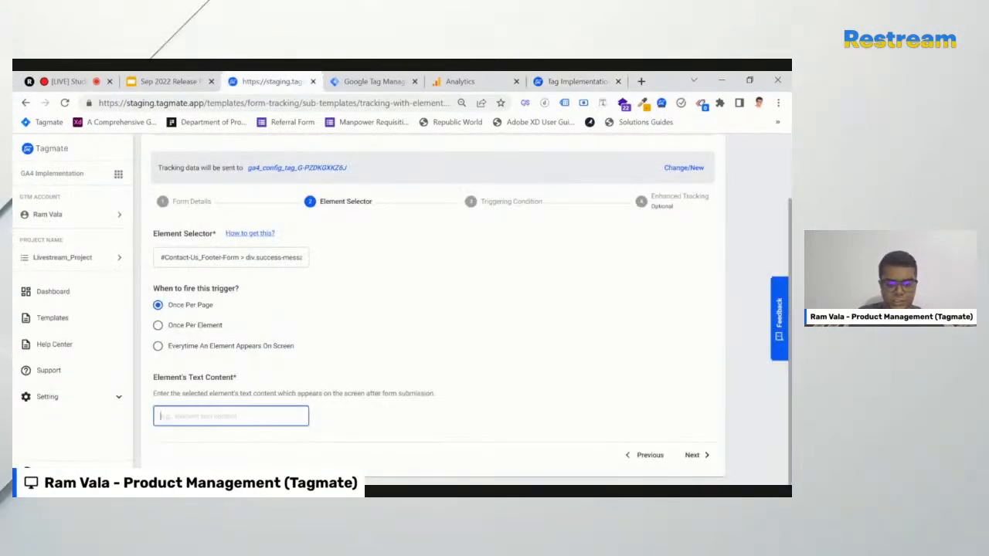
click(693, 456)
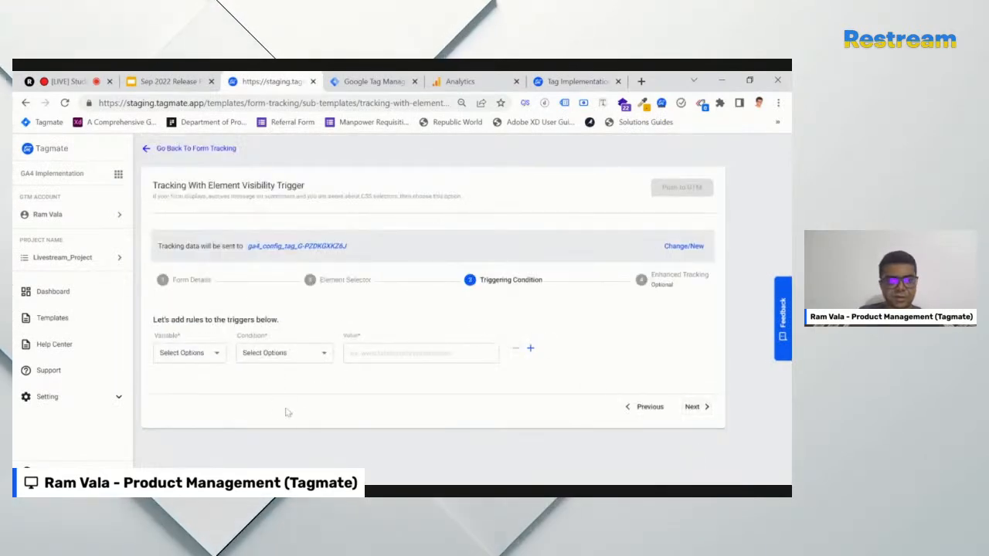
click(204, 382)
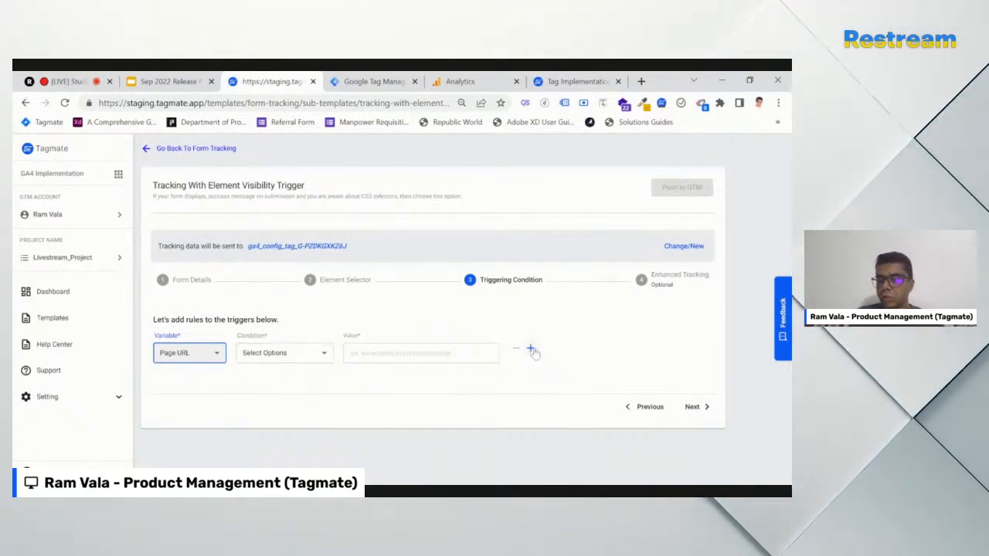
click(325, 356)
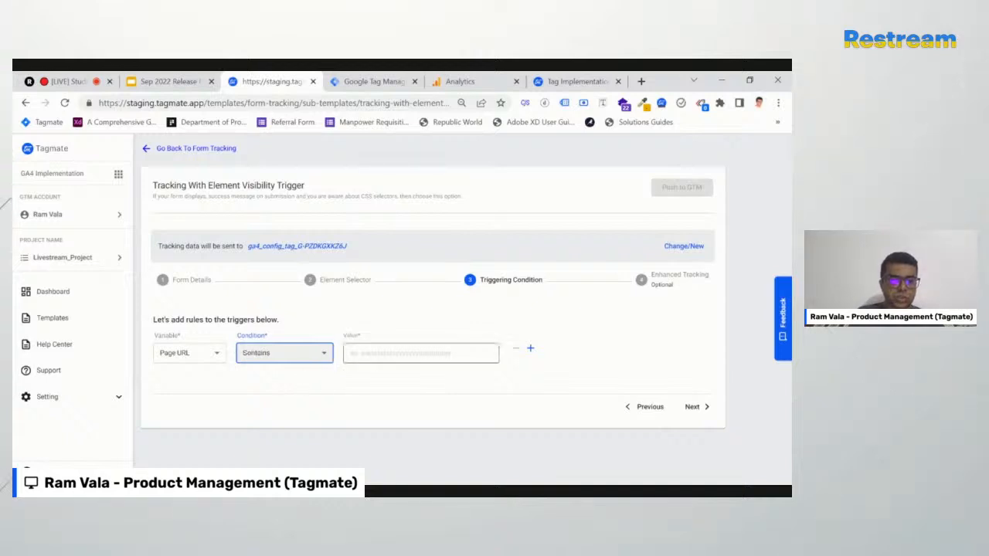
click(580, 81)
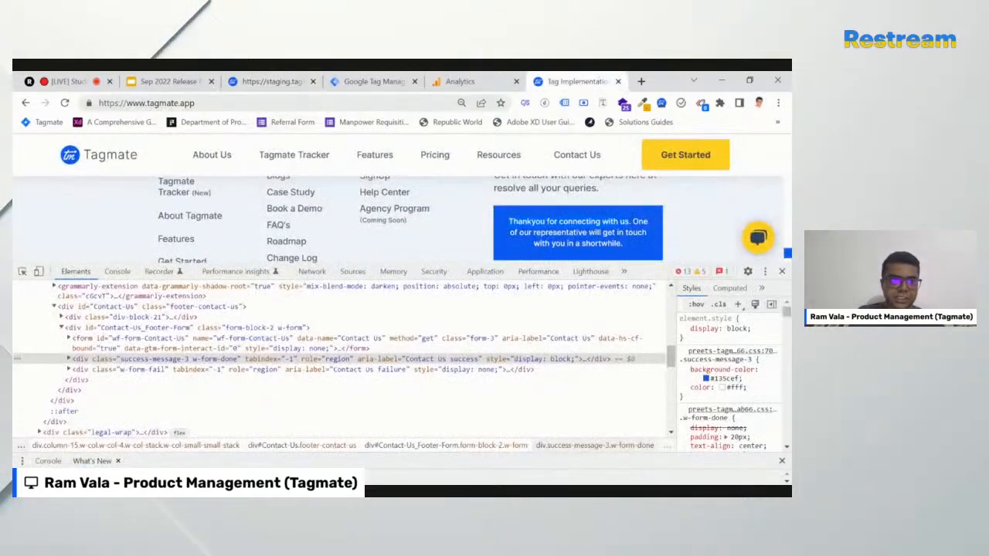
key(ctrl+l)
key(ctrl+c)
click(294, 81)
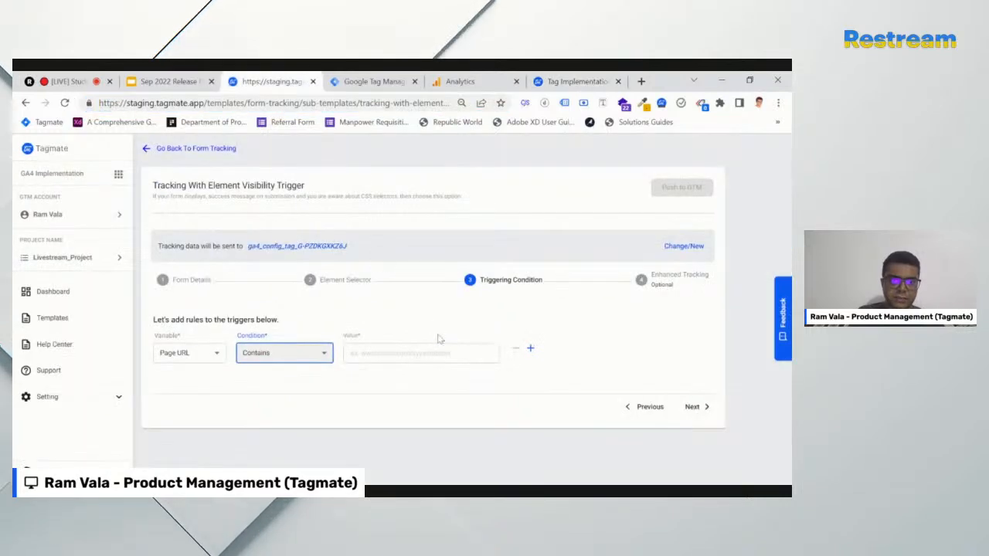
click(444, 353)
key(ctrl+v)
click(576, 368)
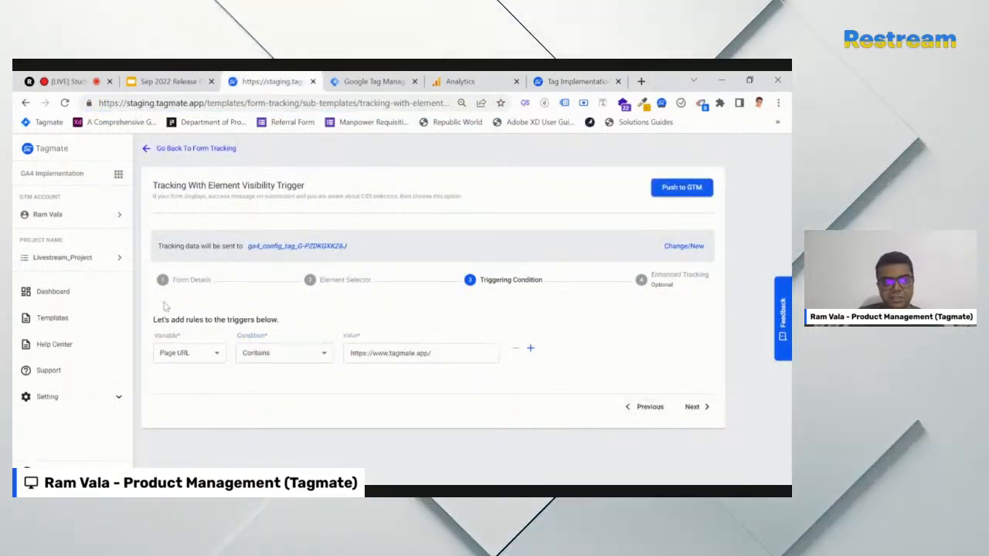
Push the element visibility form template to GTM, review Project Overview, then view GTM's Tags list
click(680, 188)
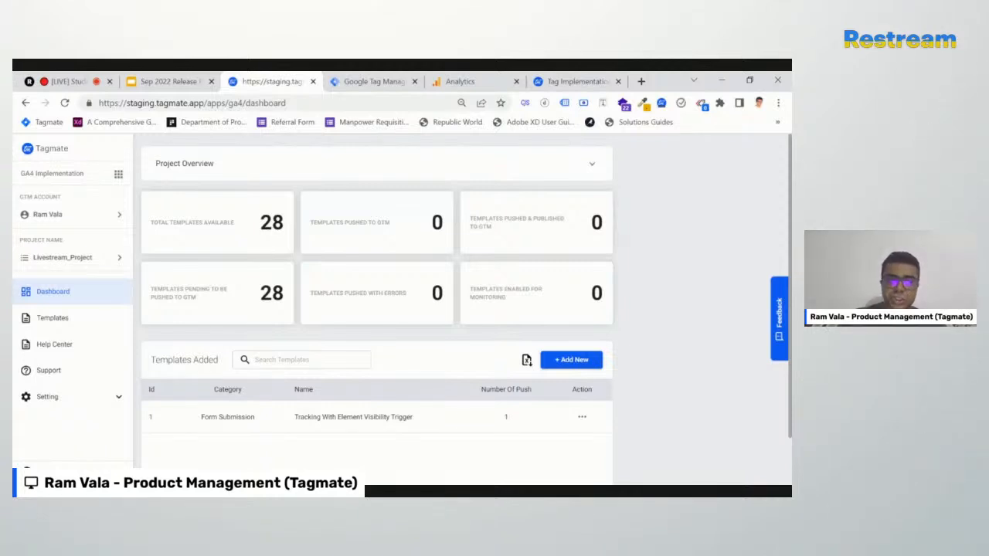
click(400, 157)
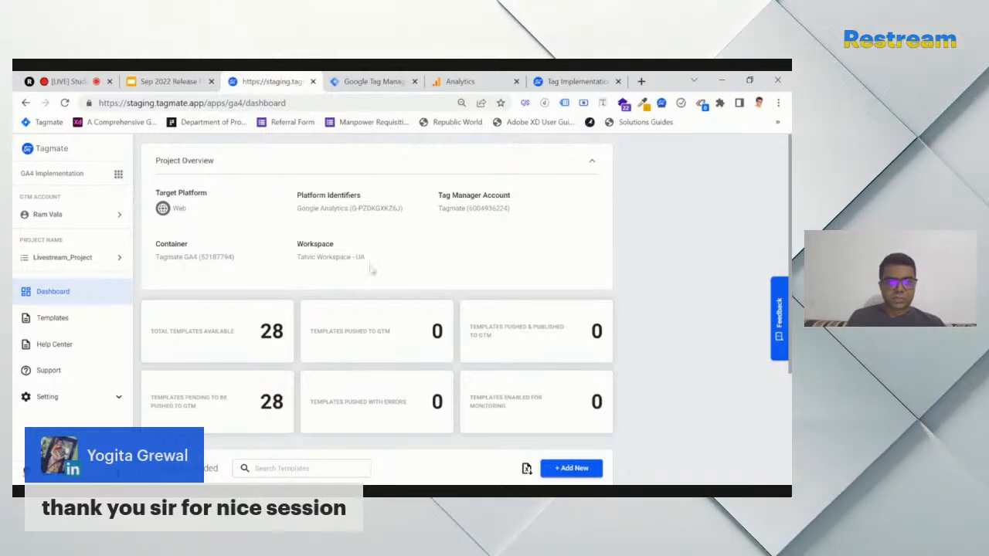
click(373, 82)
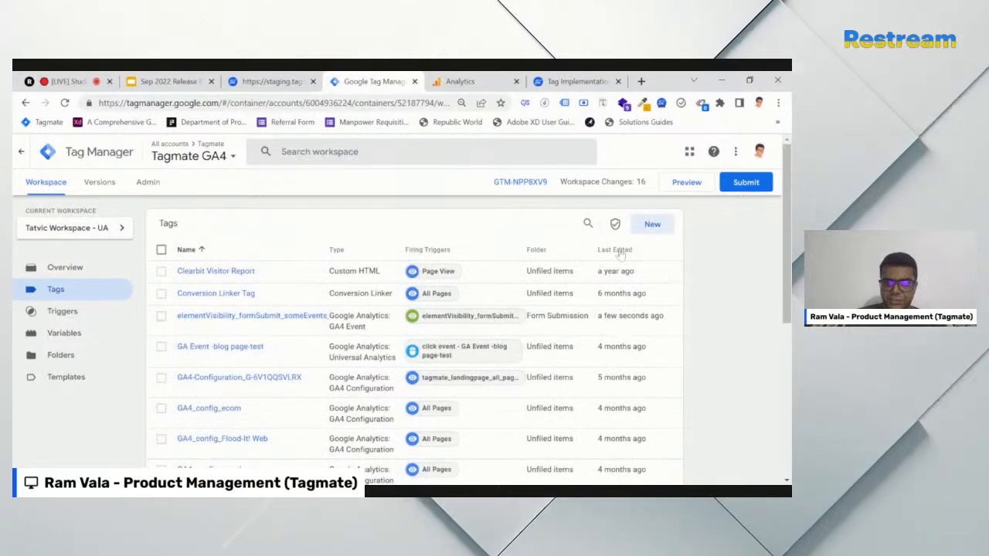
Sort tags newest first and open the elementVisibility_formSubmit_someEvents tag
click(620, 251)
click(620, 251)
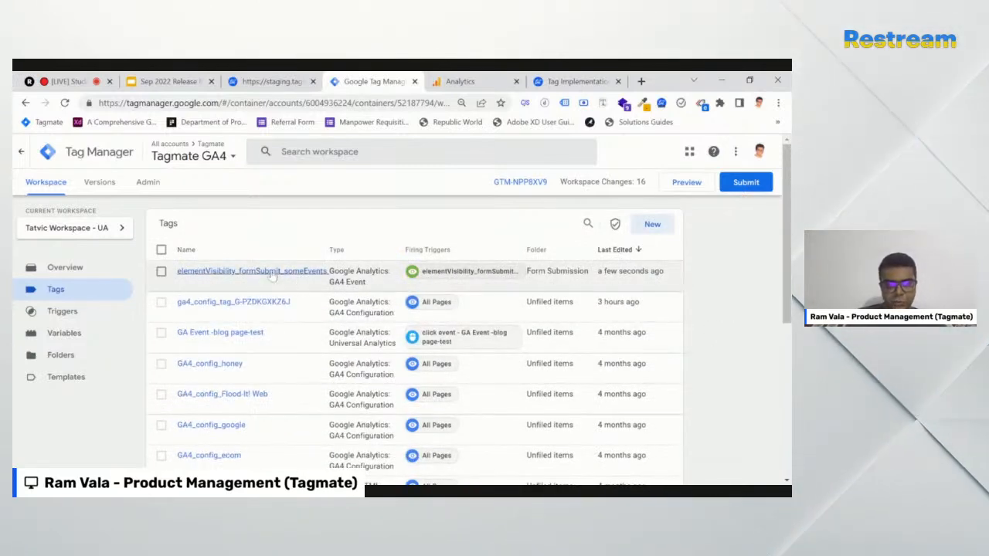
click(245, 275)
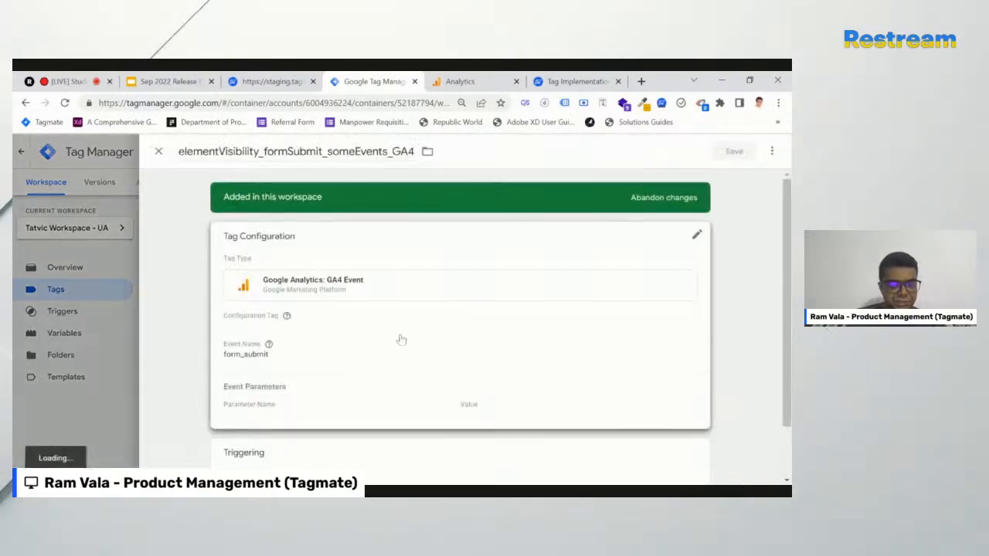
scroll(313, 353, down, 1)
scroll(319, 351, up, 1)
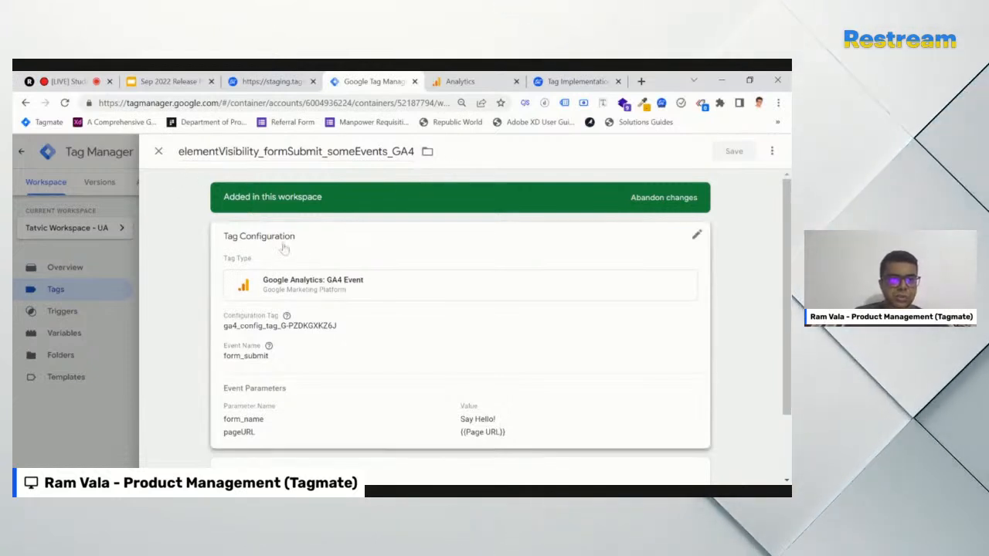
scroll(304, 415, down, 1)
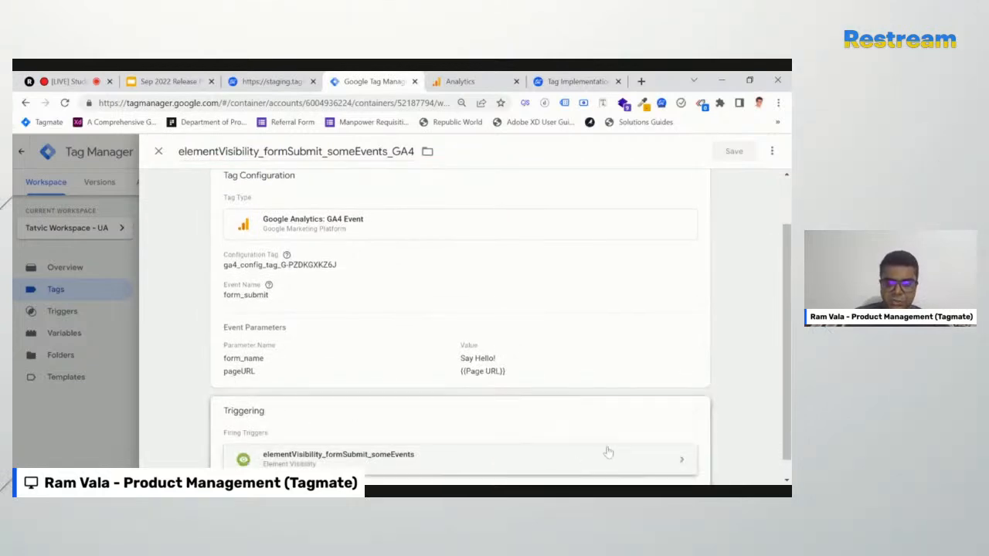
Inspect the tag's element visibility trigger and its referencing GA4 tag, then return to Tags
click(596, 463)
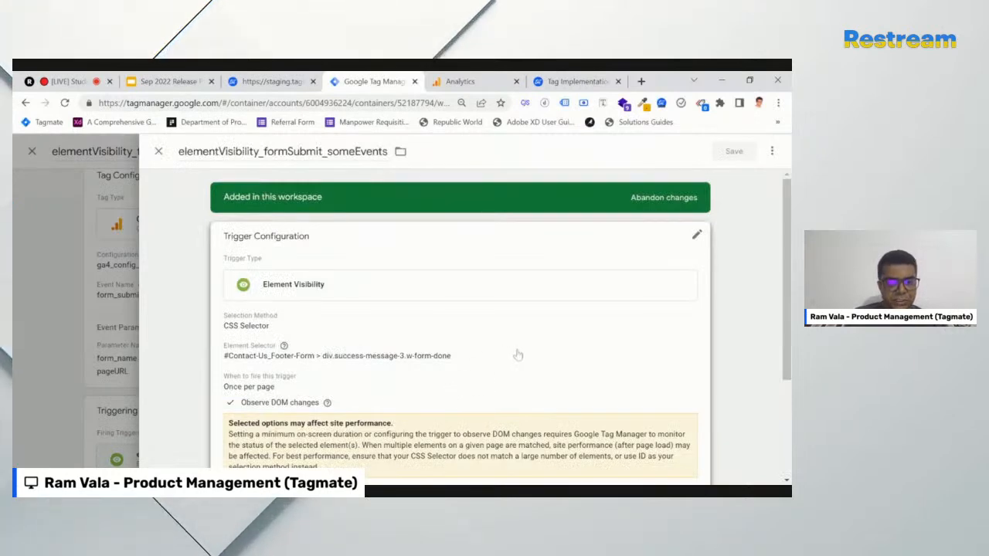
scroll(517, 355, down, 2)
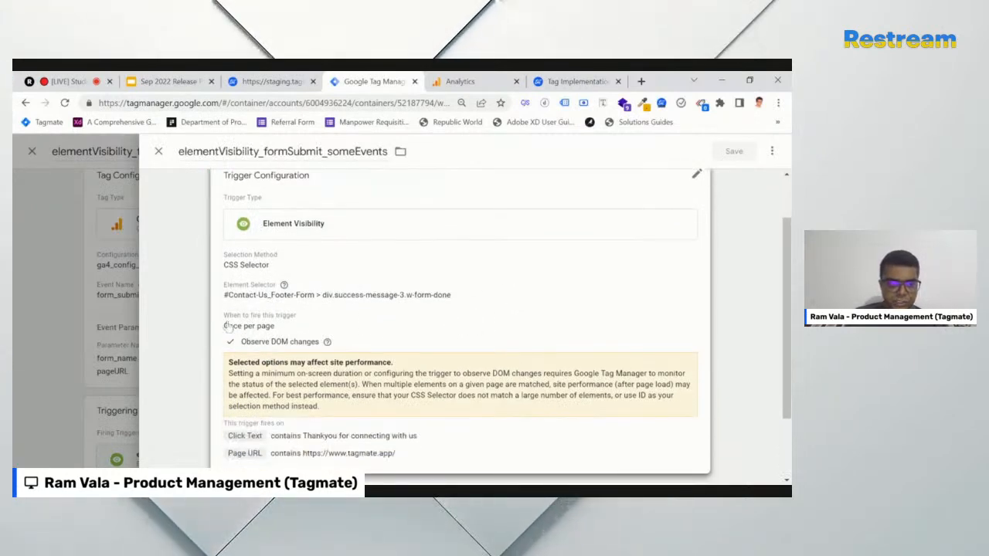
scroll(349, 446, down, 2)
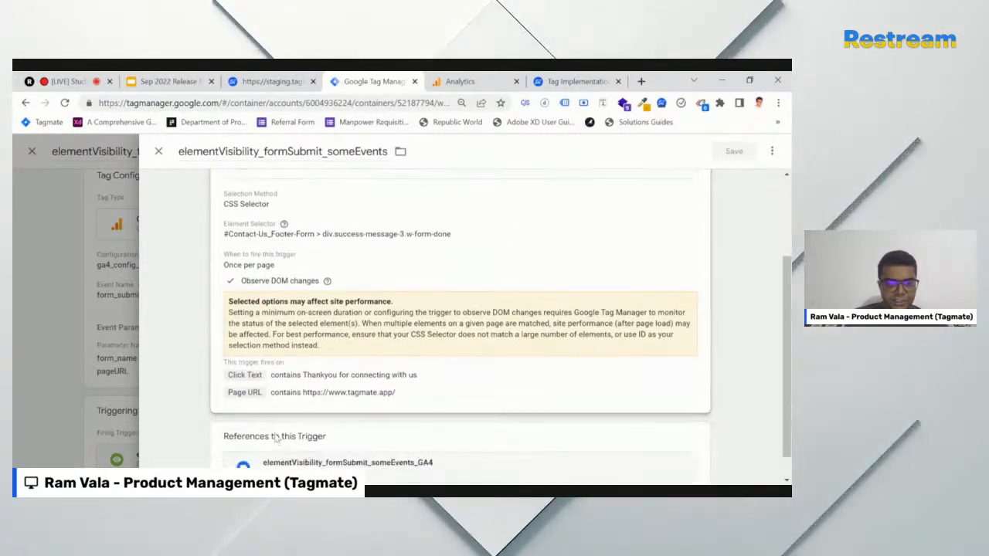
scroll(349, 446, down, 1)
click(349, 438)
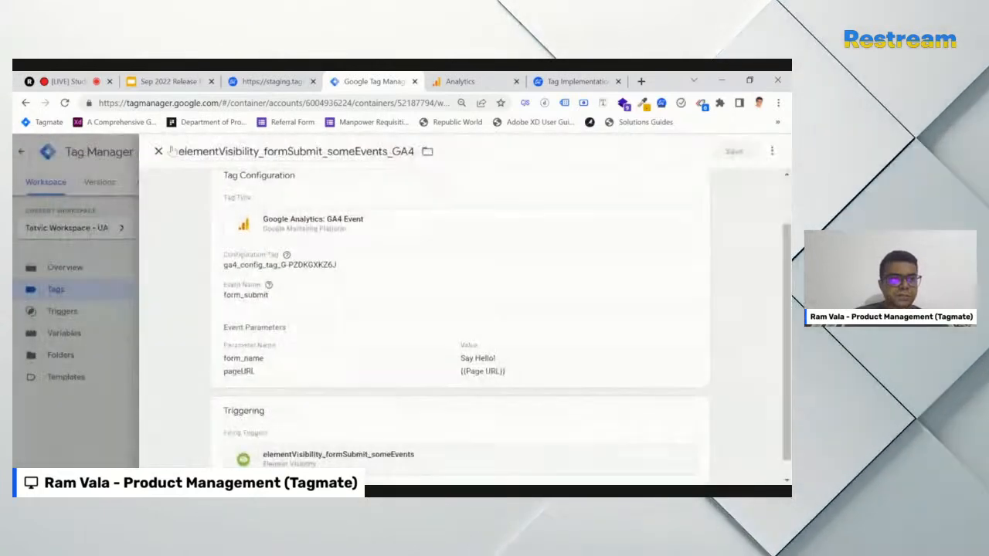
click(158, 152)
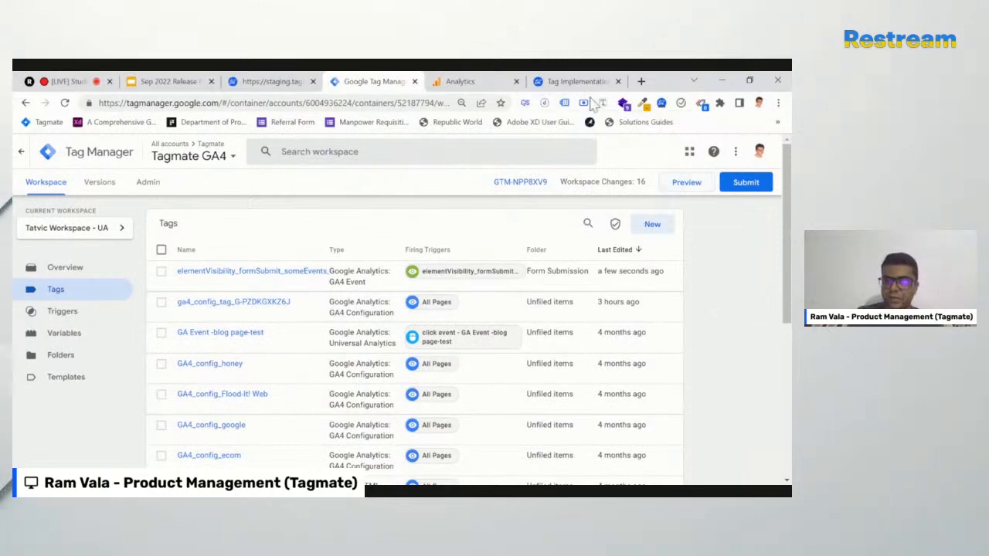
click(685, 182)
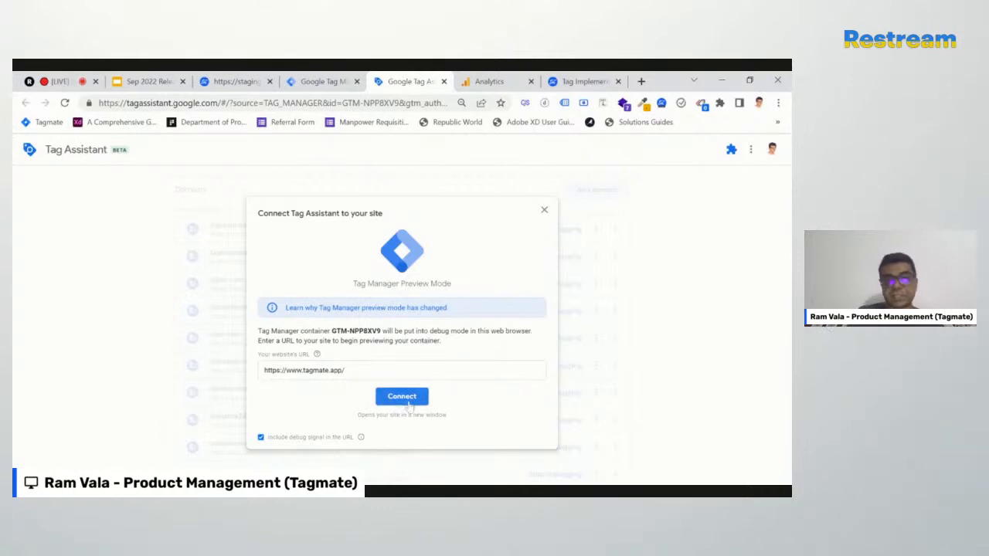
click(402, 397)
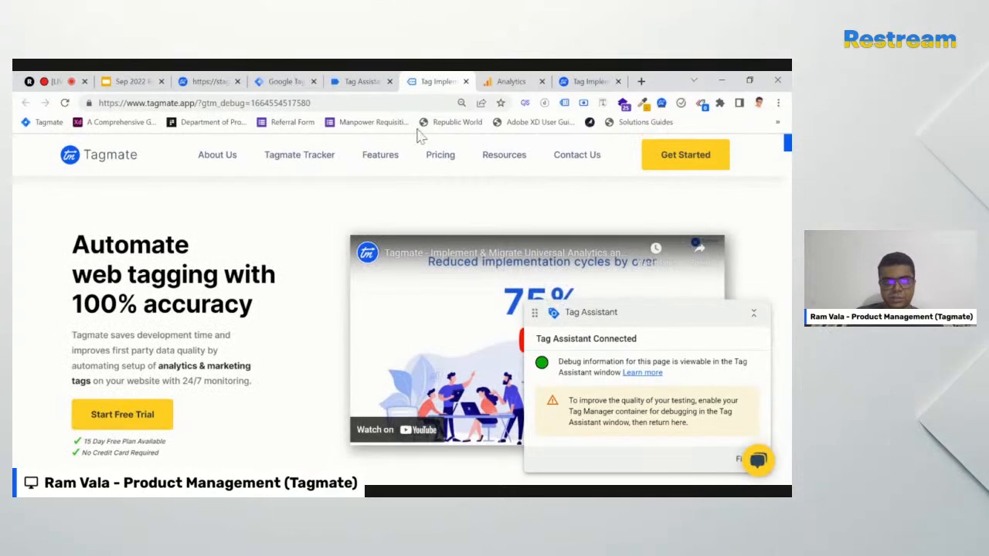
Dismiss the connection confirmation and clear the recorded debug events in Tag Assistant
click(343, 83)
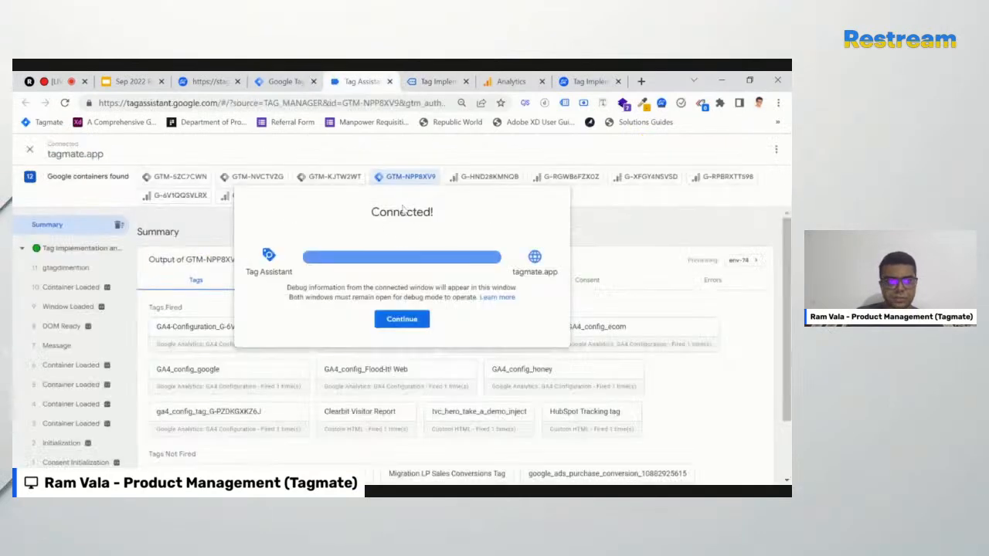
click(402, 320)
click(119, 225)
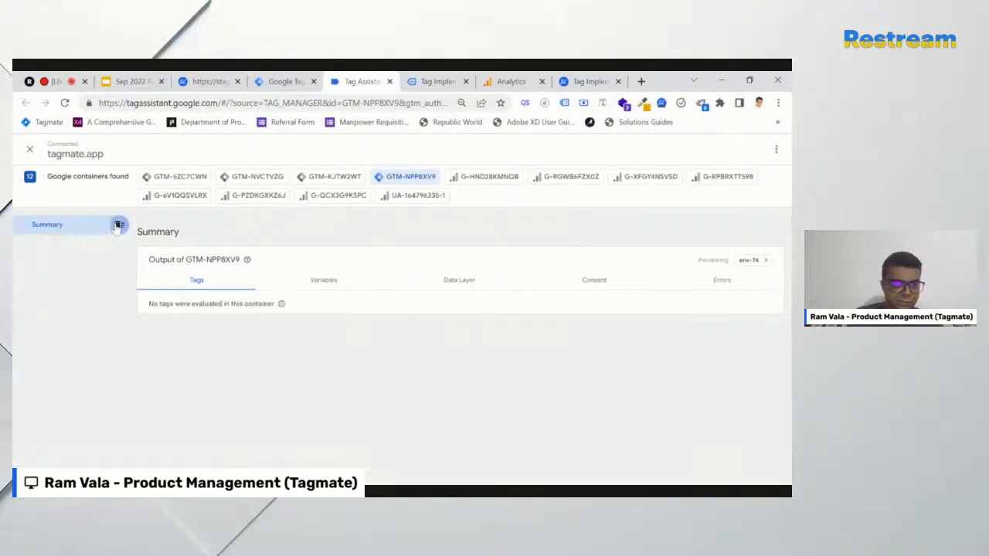
Fill in and submit the contact form on the debug-mode Tagmate site
click(437, 81)
scroll(438, 356, down, 10)
scroll(438, 356, down, 10)
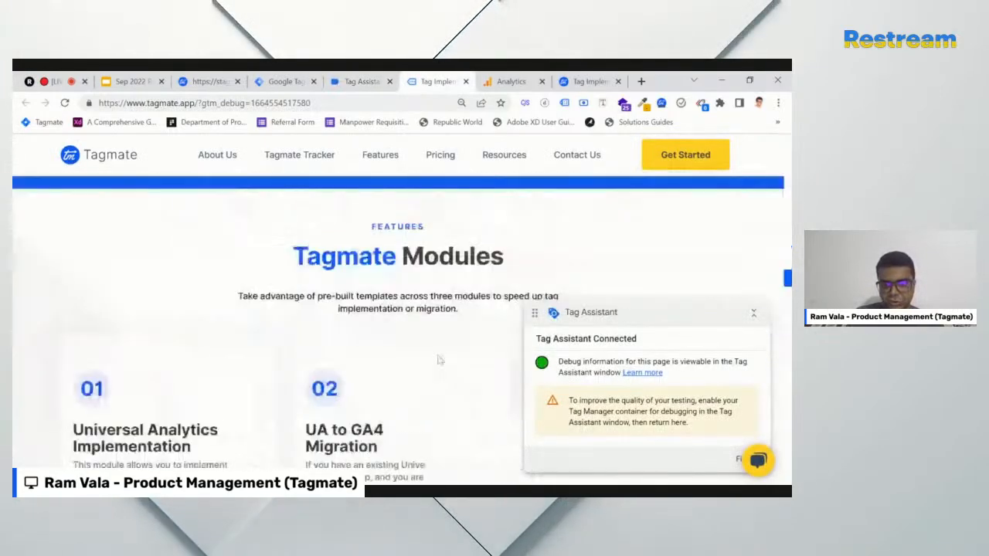
scroll(438, 356, down, 10)
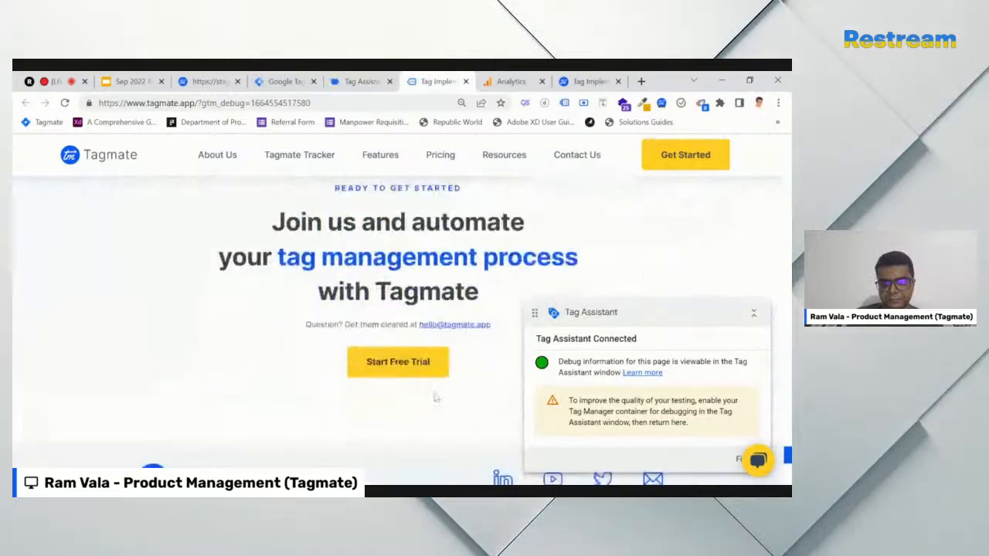
drag(680, 317, 249, 253)
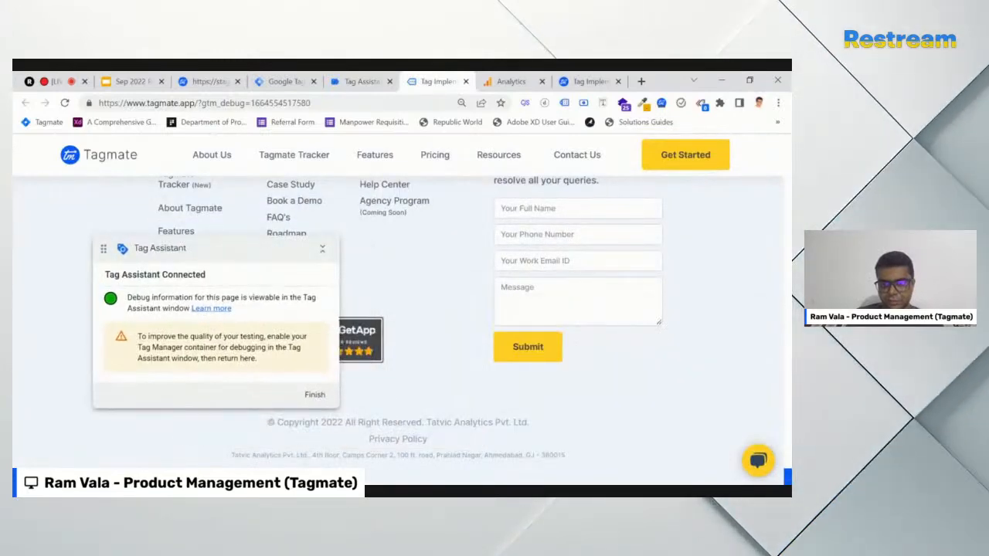
click(577, 210)
click(579, 251)
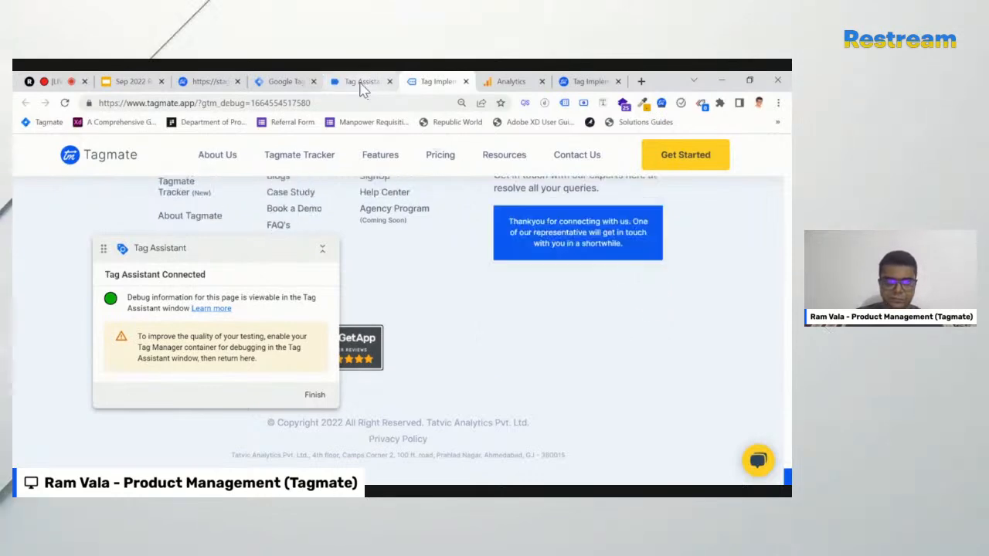
Confirm elementVisibility_formSubmit_someEvents_GA4 fired and review its details in Tag Assistant
click(362, 82)
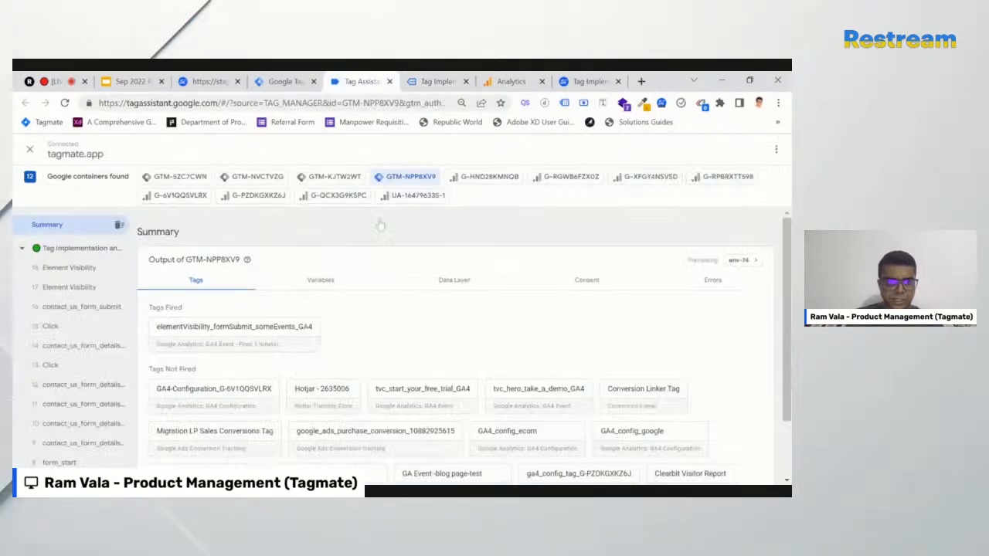
click(271, 338)
scroll(424, 342, down, 2)
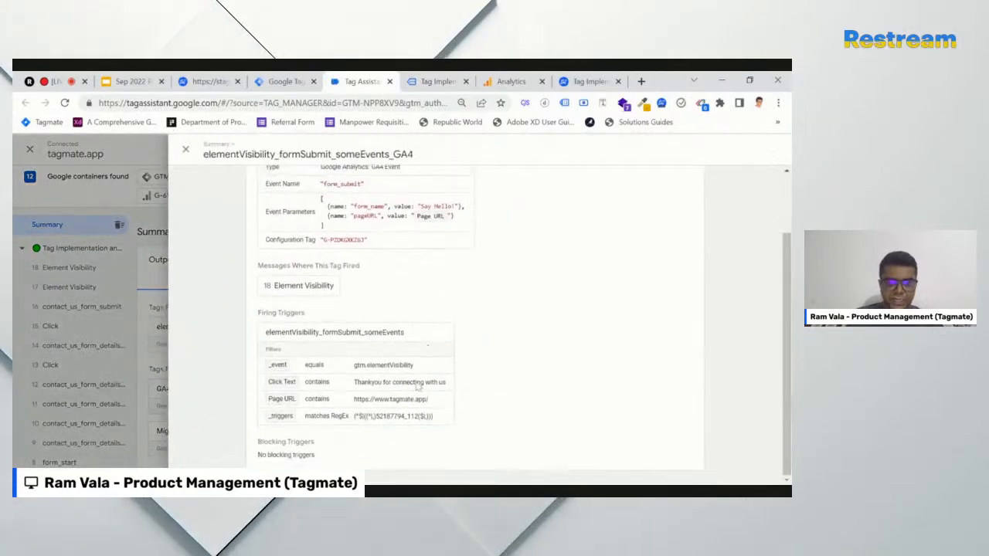
scroll(216, 174, up, 2)
click(186, 150)
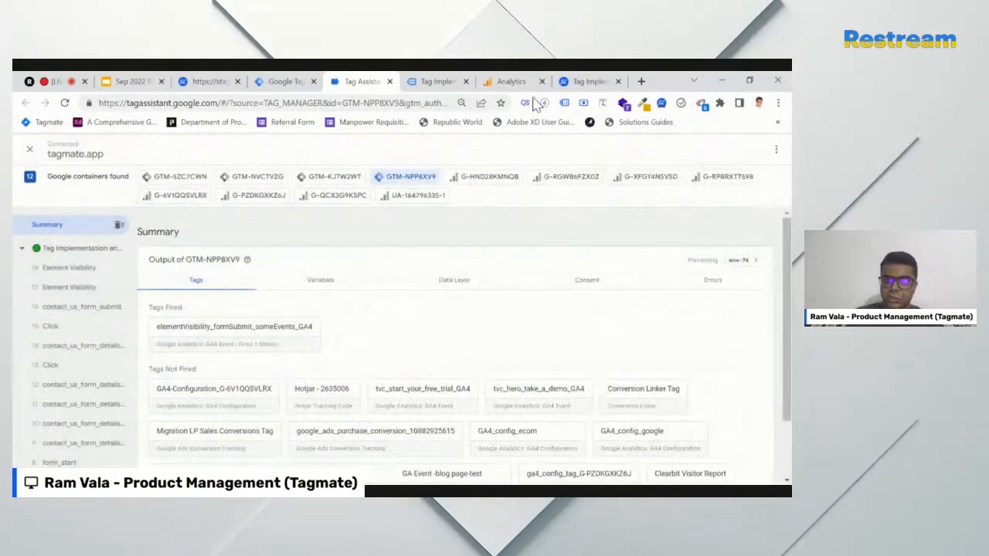
In DebugView, confirm a form_submit event carries form_name 'Say Hello!', then close Tag Assistant and site tabs
click(509, 81)
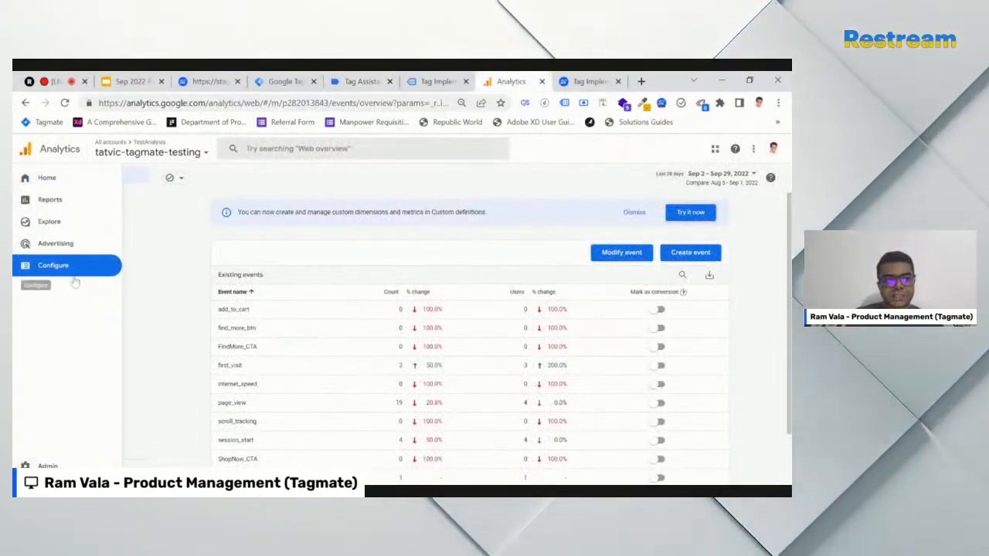
click(72, 264)
click(78, 241)
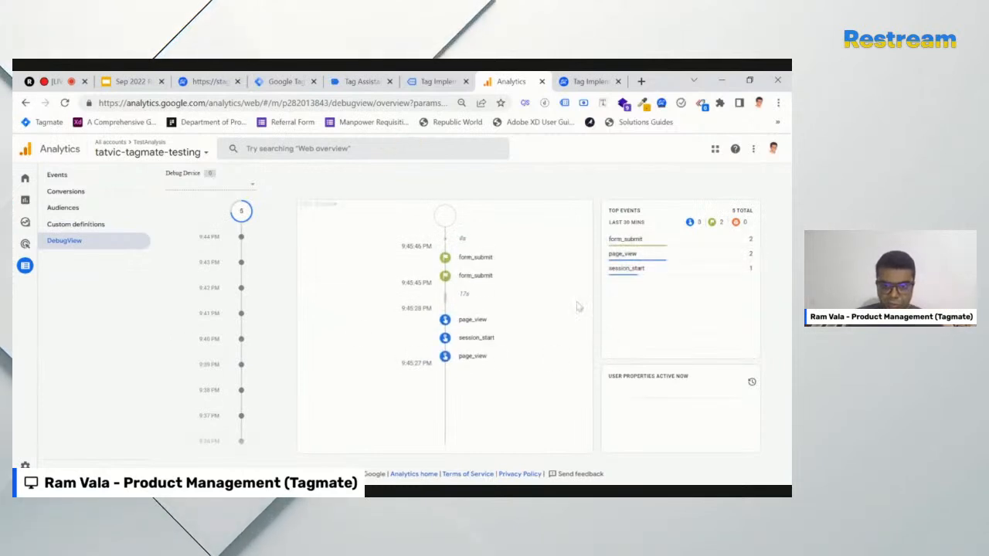
click(473, 258)
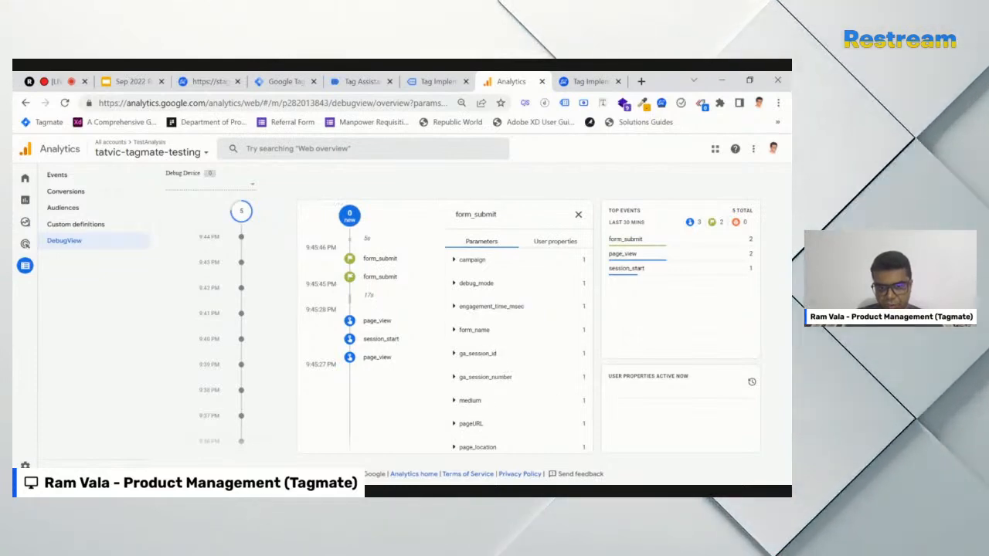
click(454, 424)
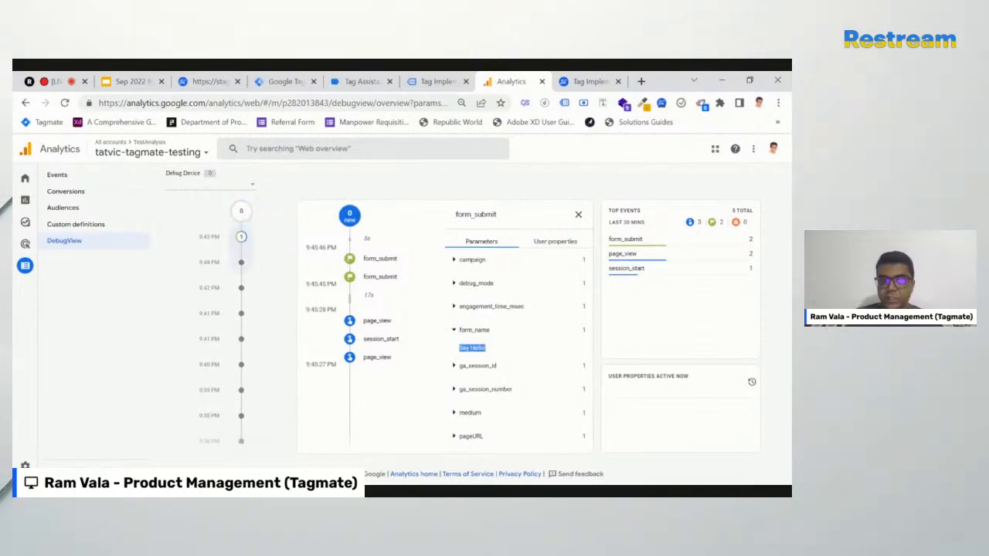
click(554, 243)
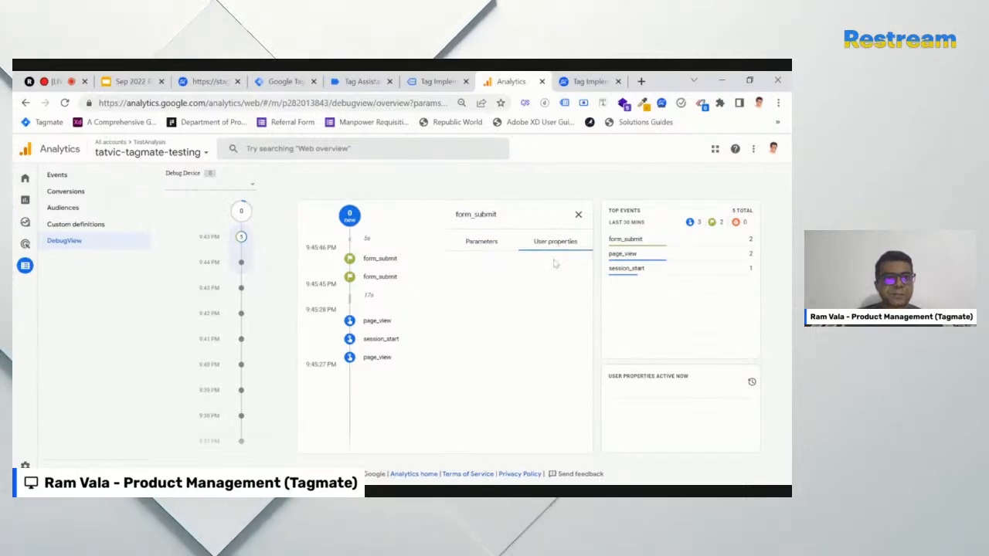
click(389, 81)
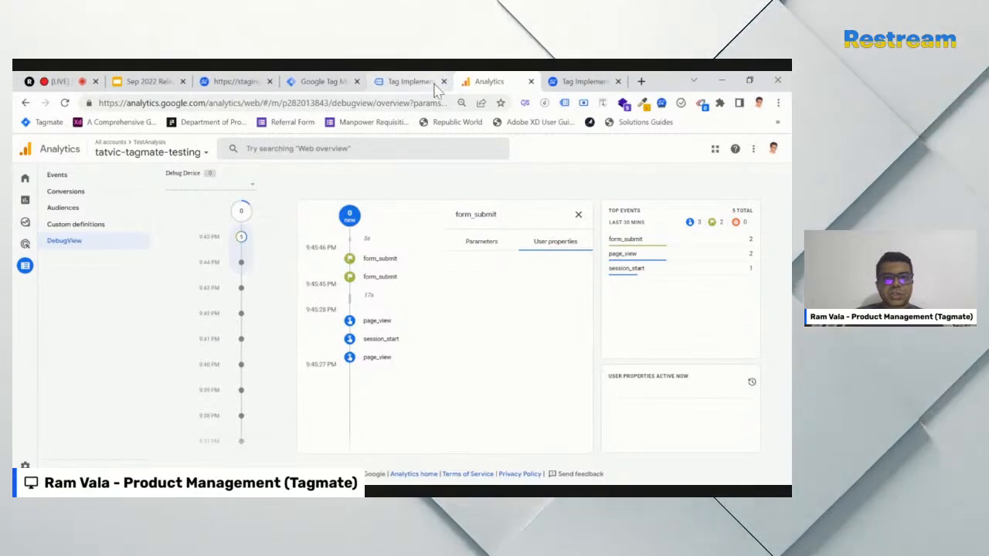
click(426, 81)
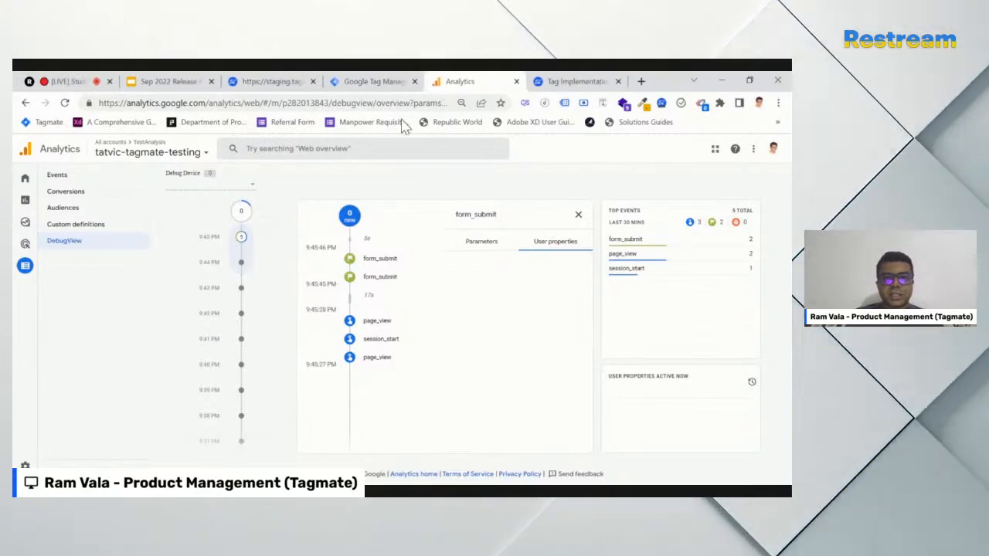
Switch to the Google Tag Manager tab to show the workspace's Tags list
click(369, 81)
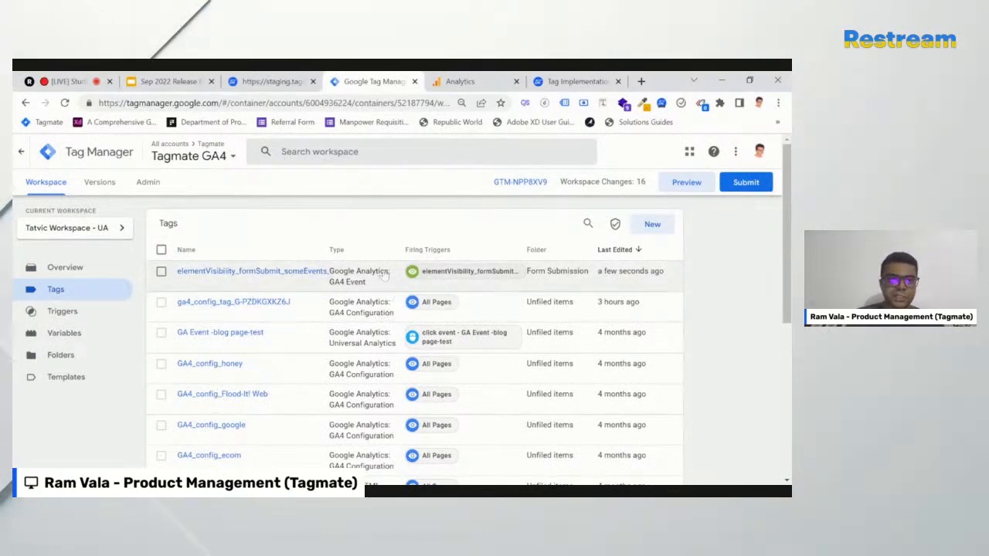
Log out of Tagmate and sign back in with a different Google account
click(284, 87)
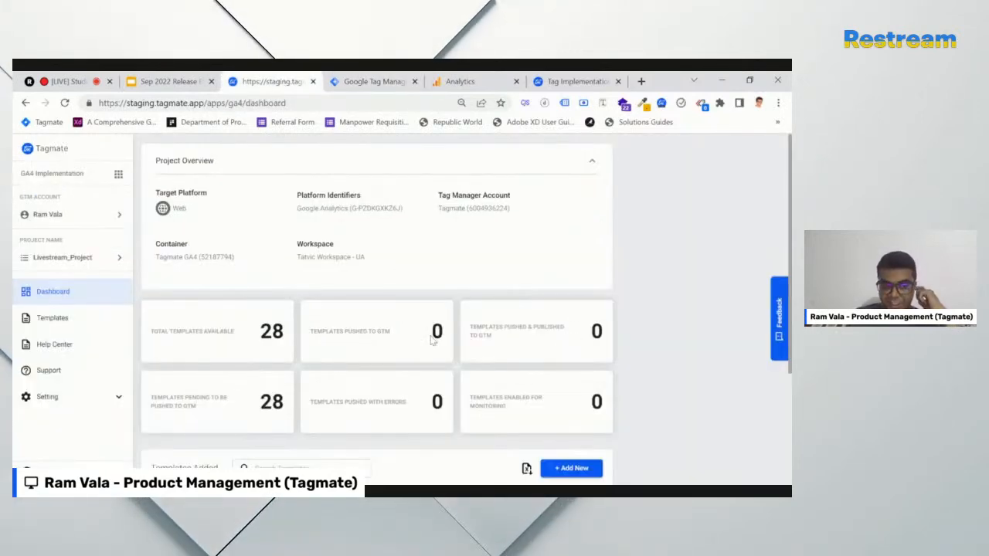
scroll(433, 340, down, 3)
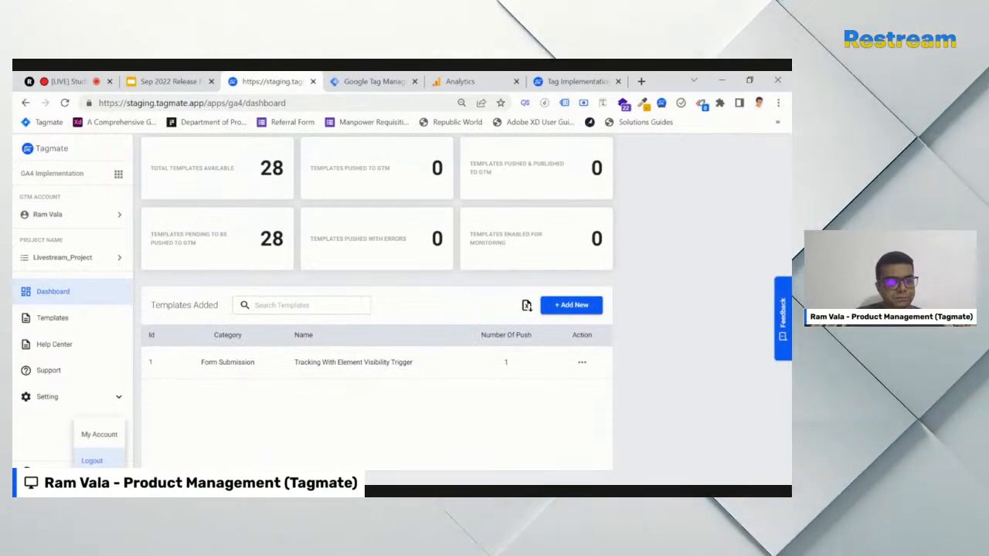
click(93, 458)
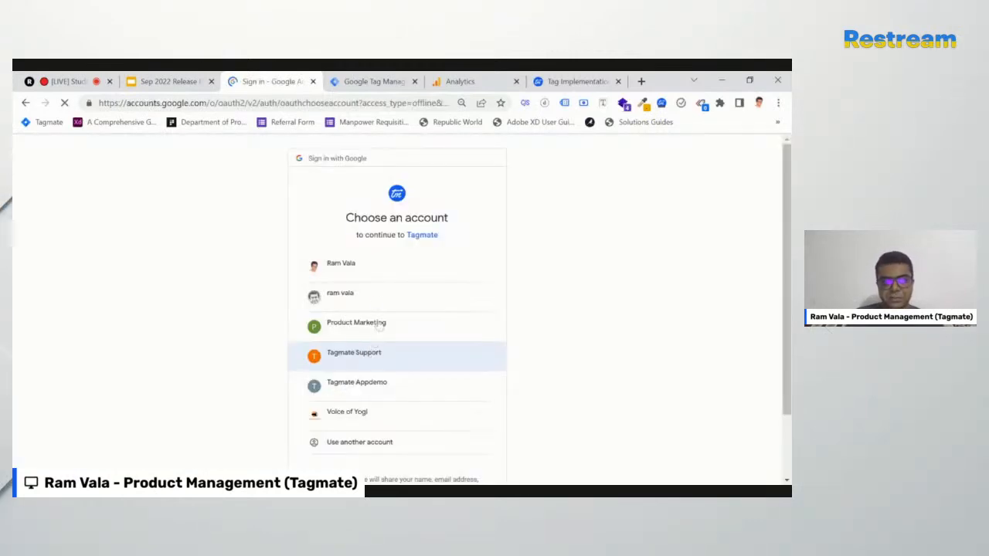
click(377, 305)
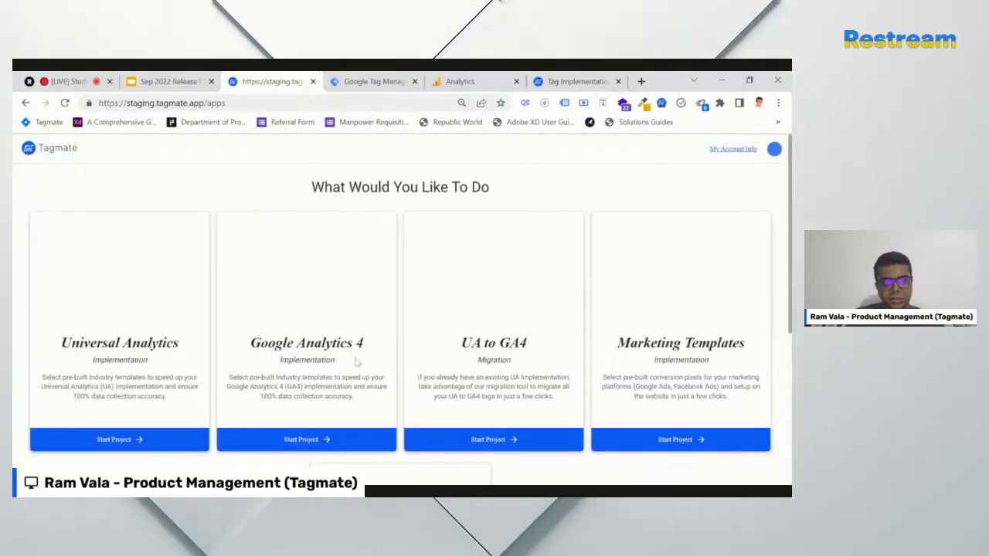
Start a Google Analytics 4 project and open the projects list showing Push_Test
scroll(386, 346, down, 1)
click(311, 386)
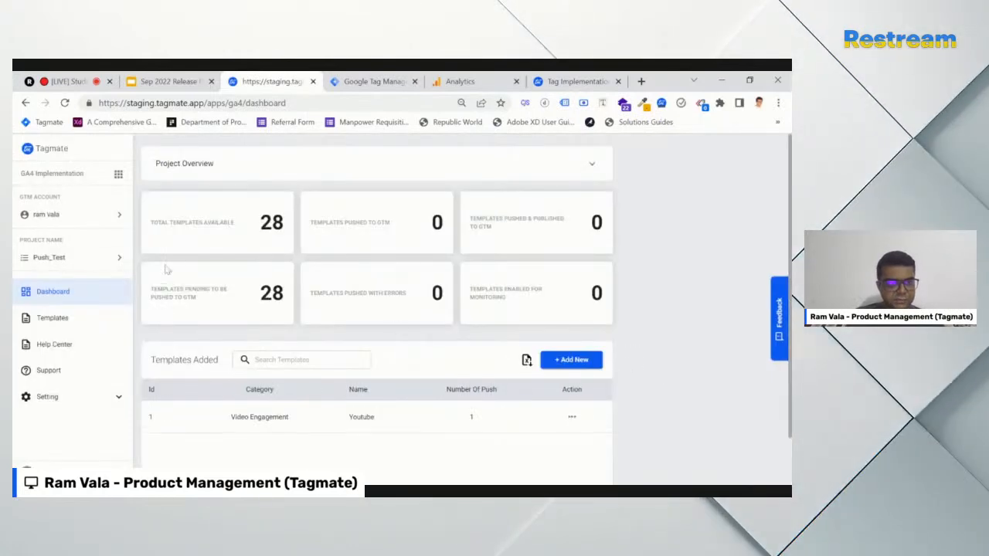
click(77, 263)
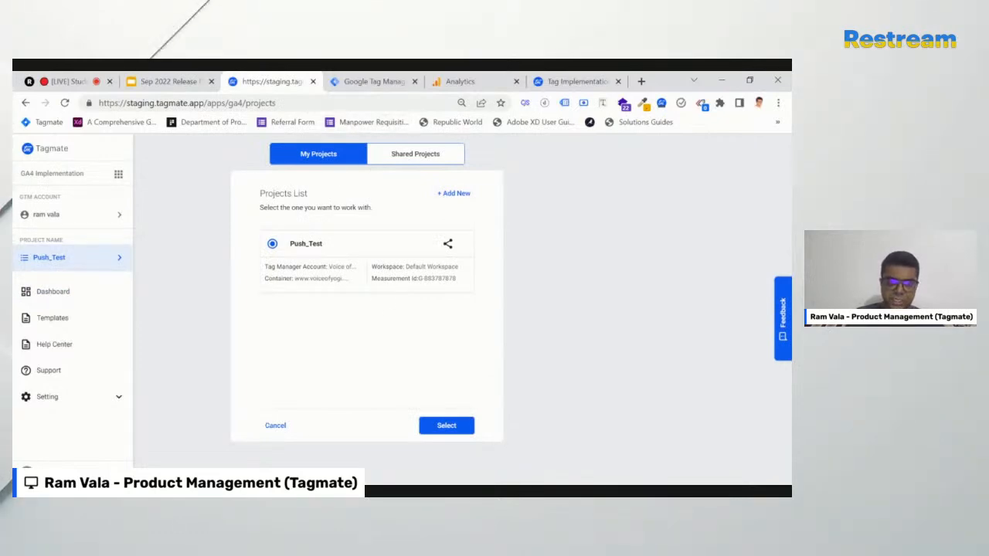
Pick Livestream_Project from Shared Projects as the working project and expand its Project Overview
click(415, 155)
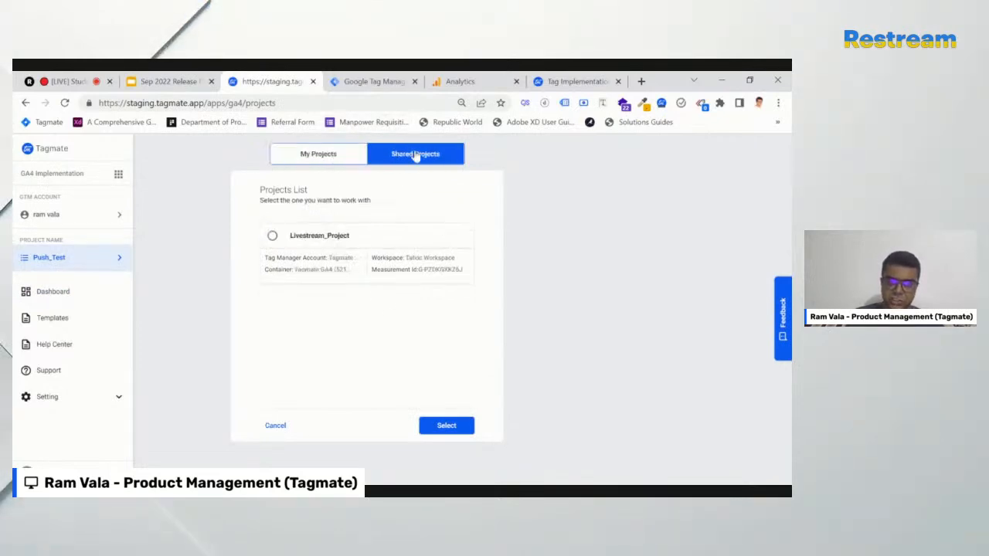
click(272, 237)
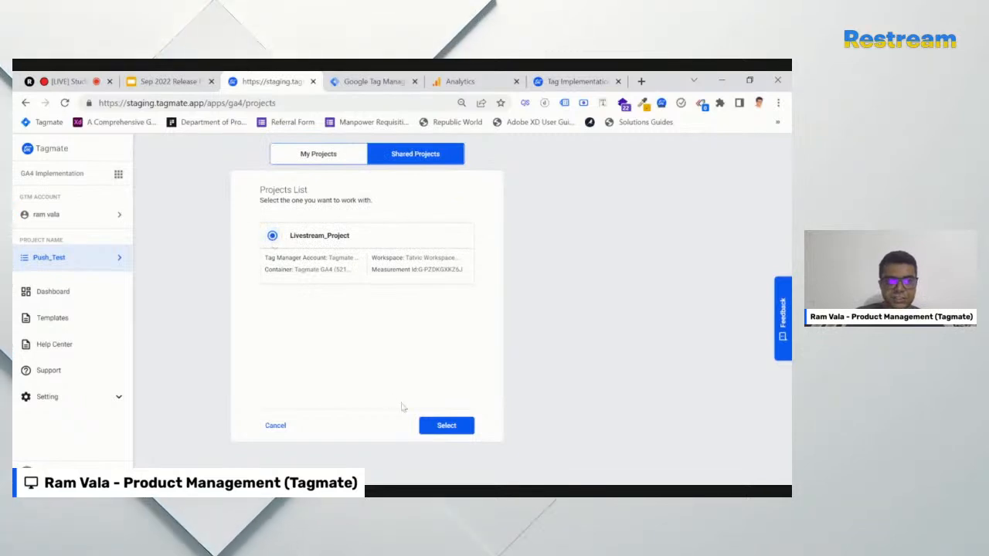
click(447, 426)
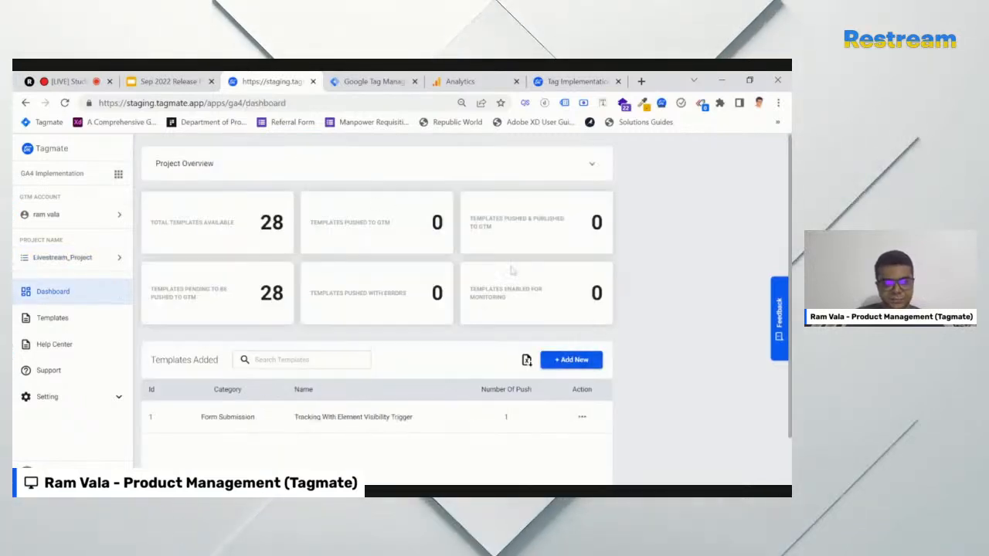
click(335, 173)
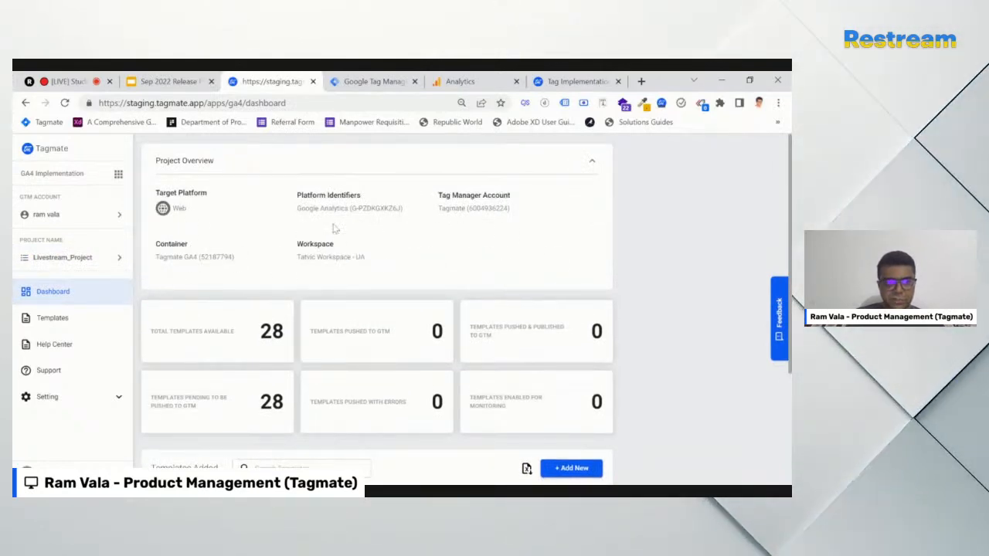
scroll(378, 242, down, 3)
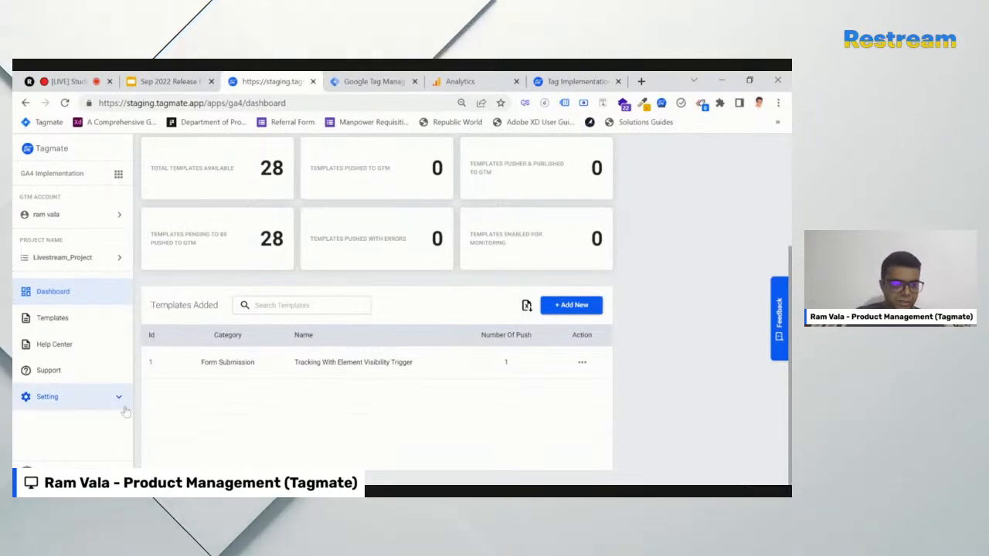
Add the Page Sequence Tracking template from Standard Templates to Livestream_Project by pushing it to GTM
click(564, 307)
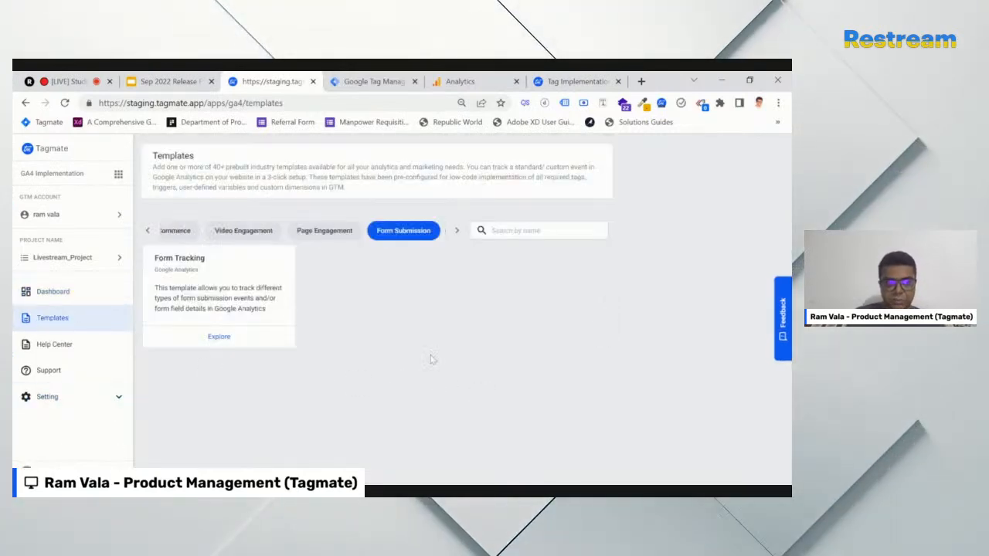
click(148, 231)
click(203, 230)
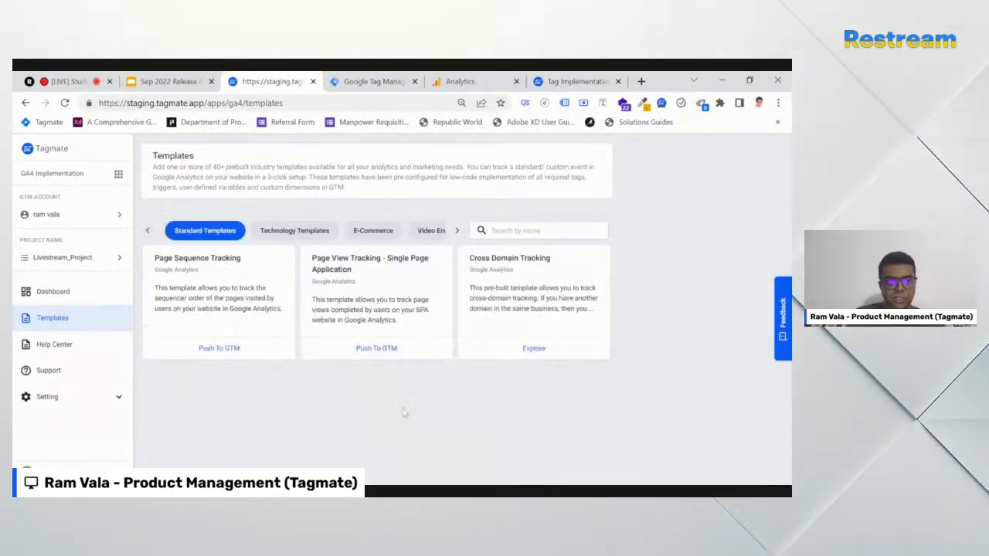
click(216, 348)
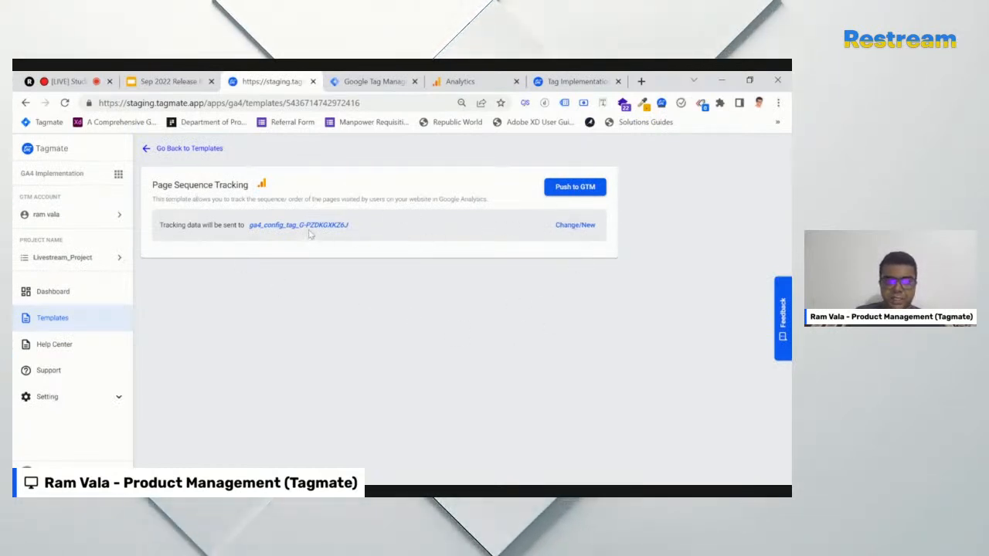
click(572, 188)
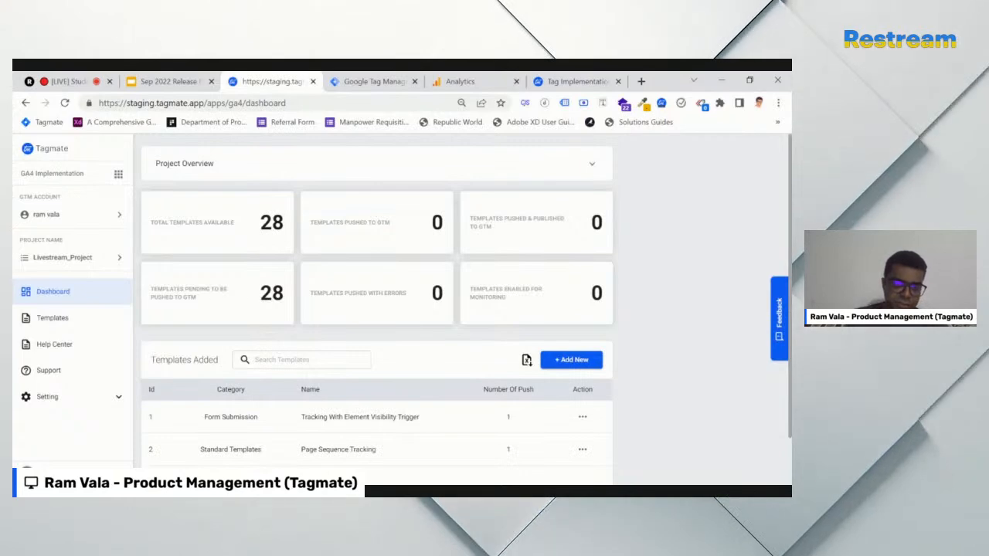
Log out of Tagmate from the account menu
scroll(140, 446, down, 1)
click(116, 472)
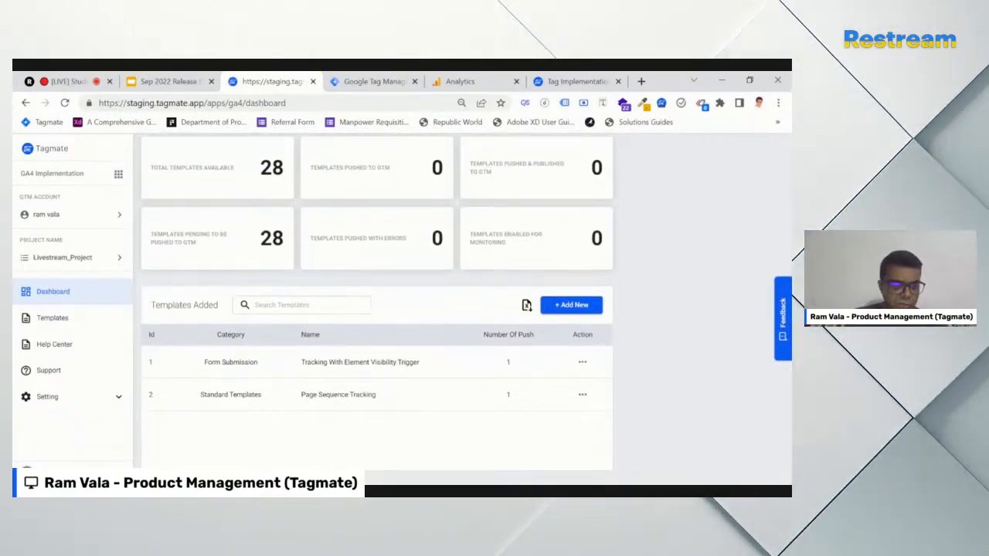
click(279, 449)
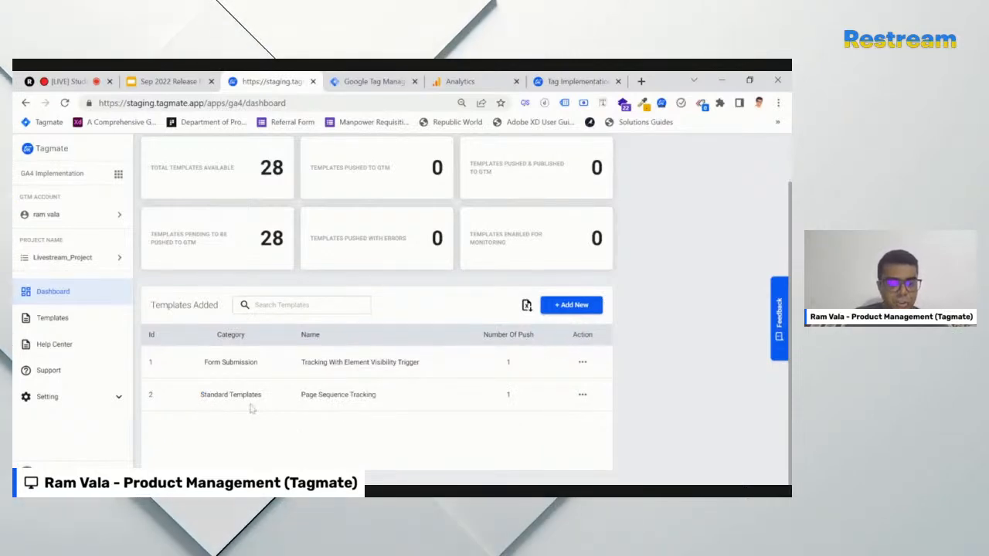
click(47, 397)
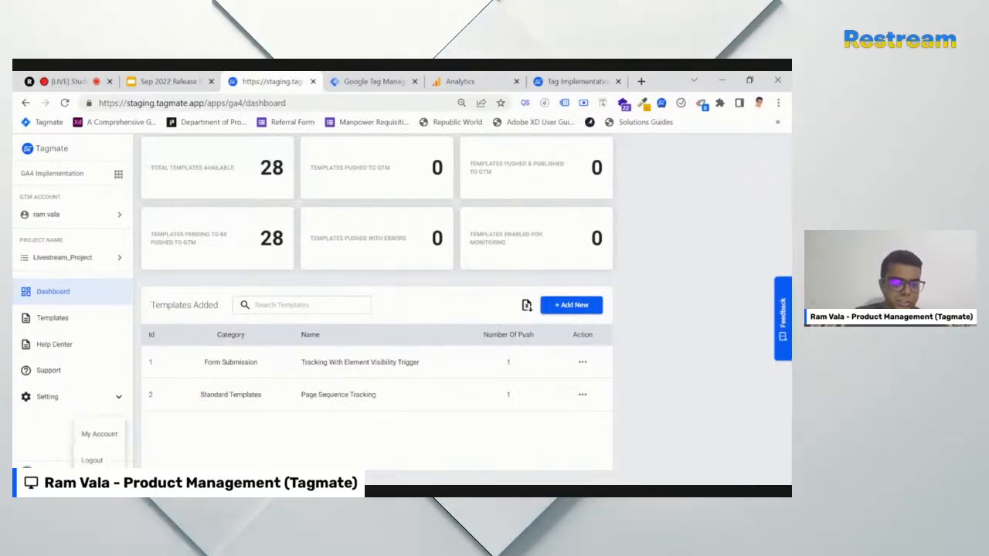
click(93, 459)
Sign in with a different Google account and reopen the GA4 implementation project
click(616, 346)
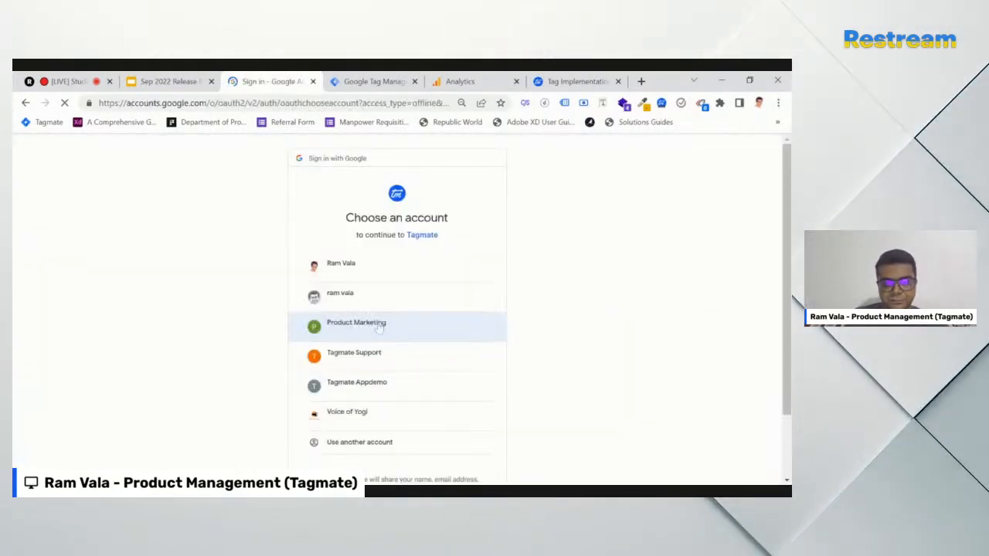
click(369, 274)
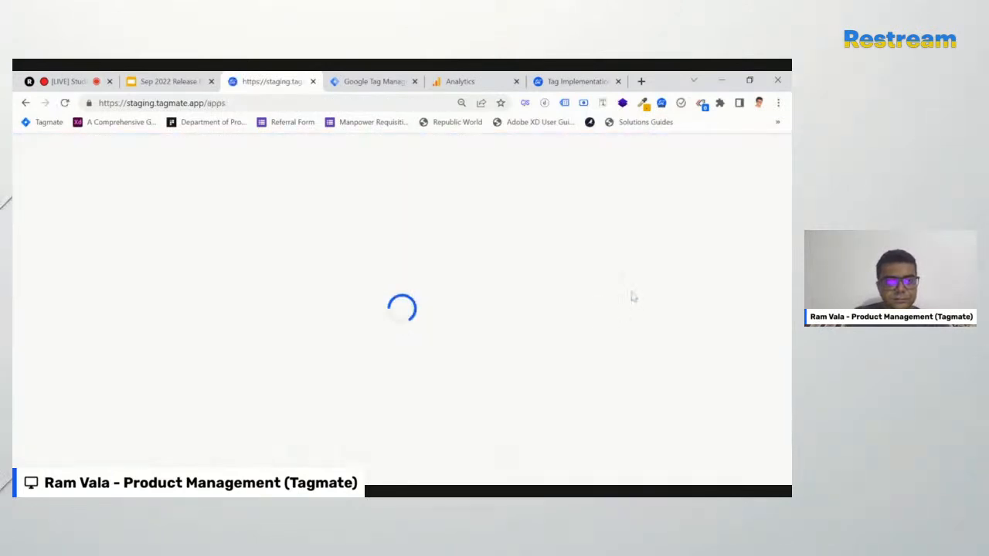
click(309, 440)
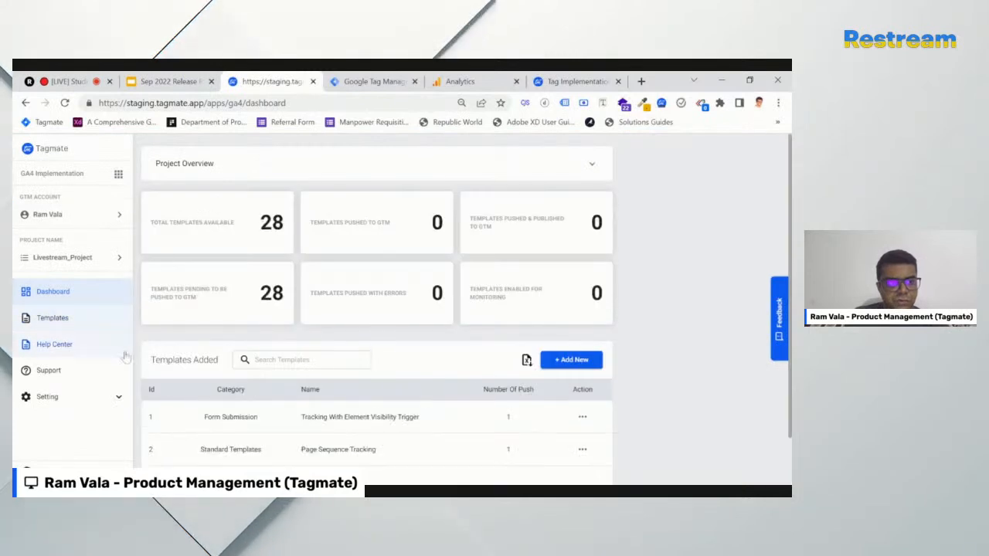
scroll(177, 417, down, 2)
click(122, 407)
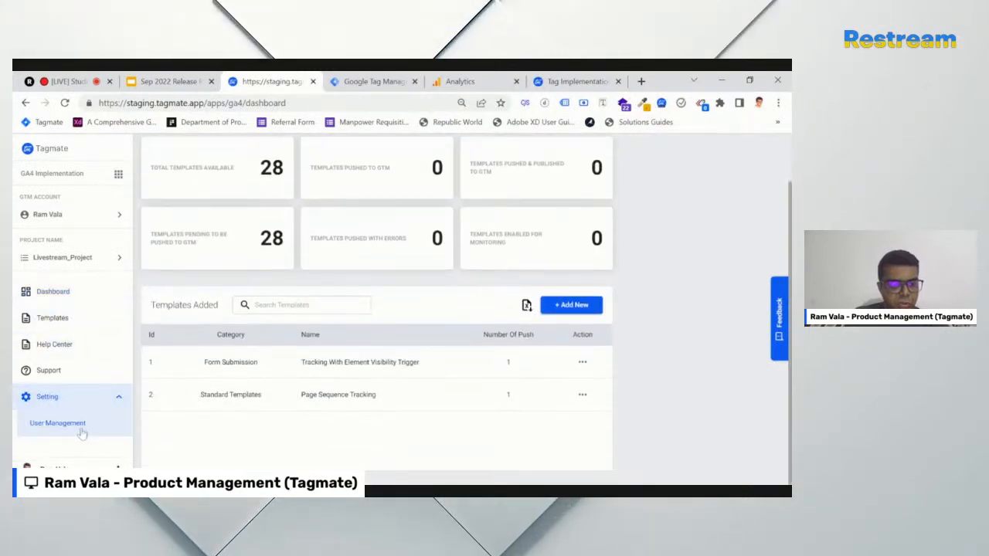
Check the user's activity log in User Management, confirming Page Sequence Tracking was pushed once to Livestream_Project
click(80, 427)
drag(276, 226, 208, 237)
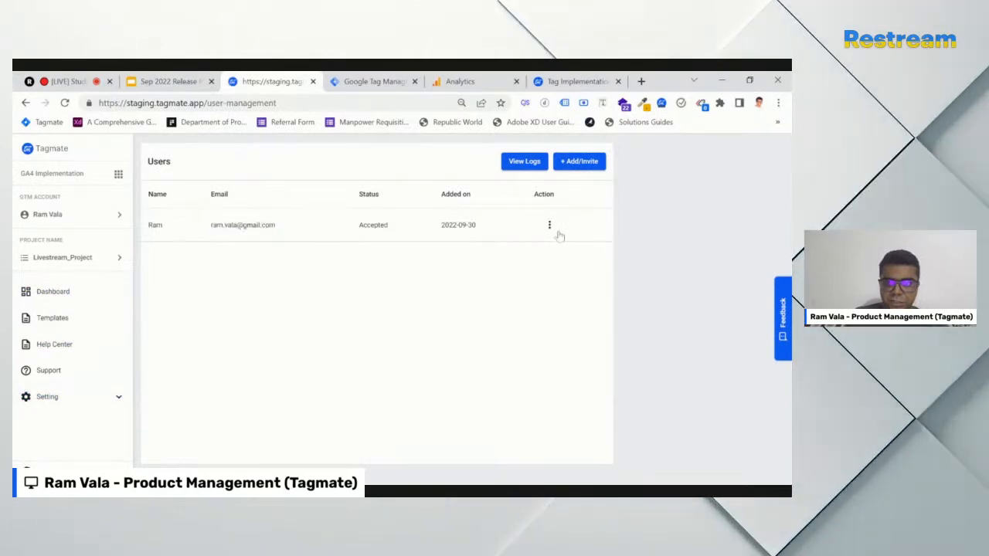
click(549, 225)
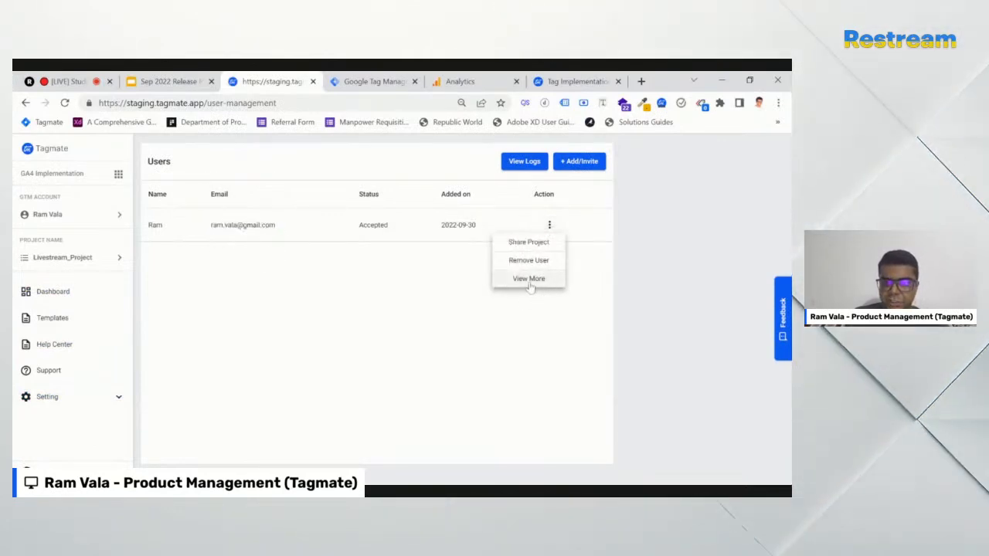
click(530, 280)
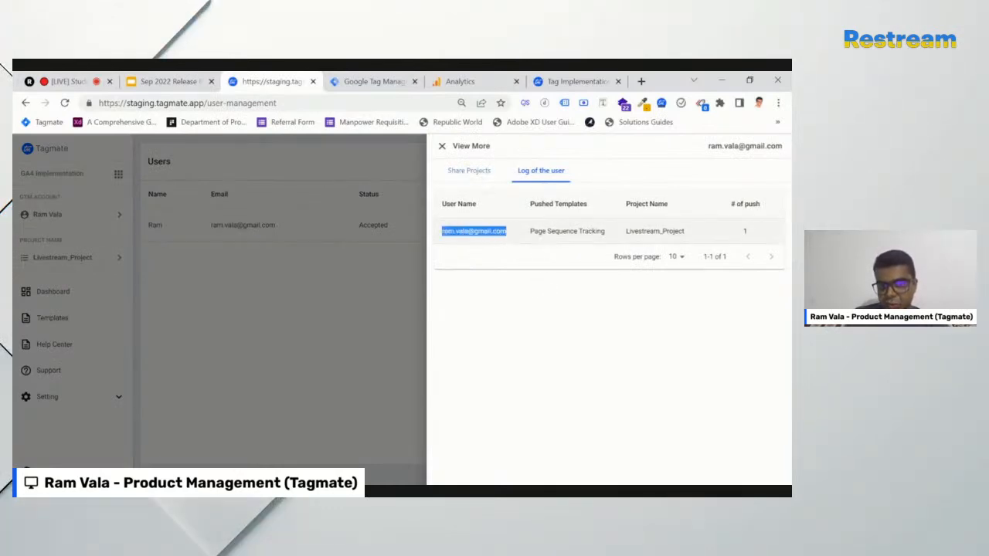
drag(589, 231, 691, 238)
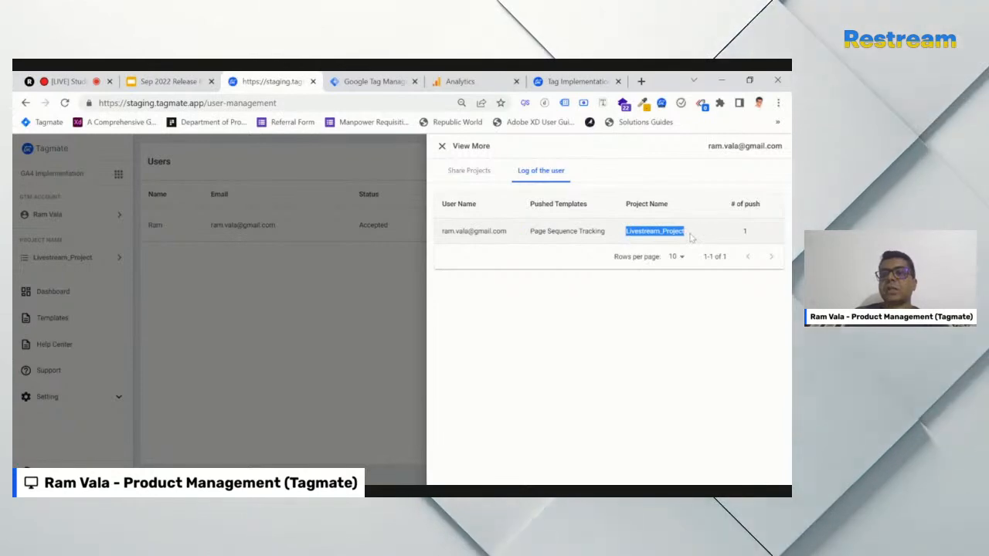
click(442, 146)
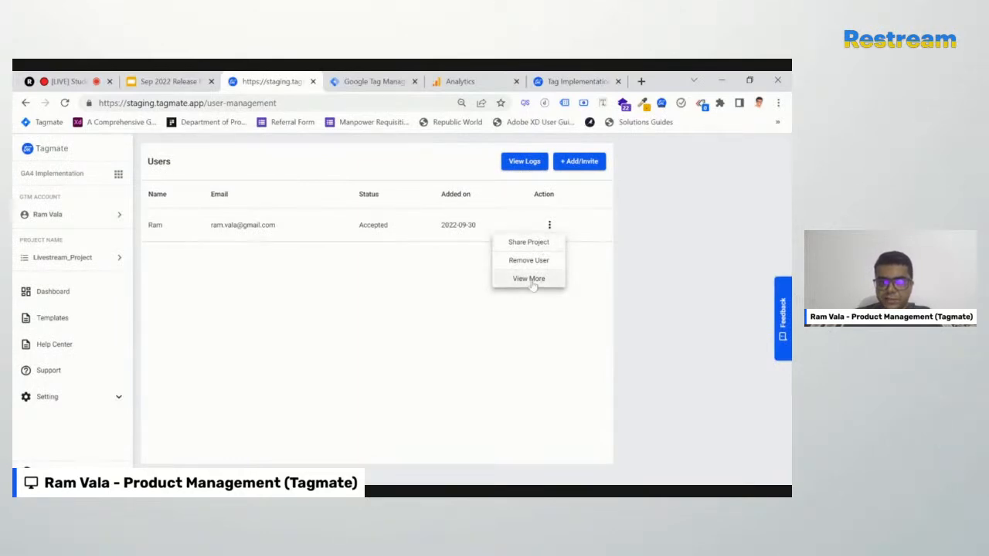
Unshare Livestream_Project from the user, then present the Sep 2022 Release slideshow
click(537, 281)
click(469, 176)
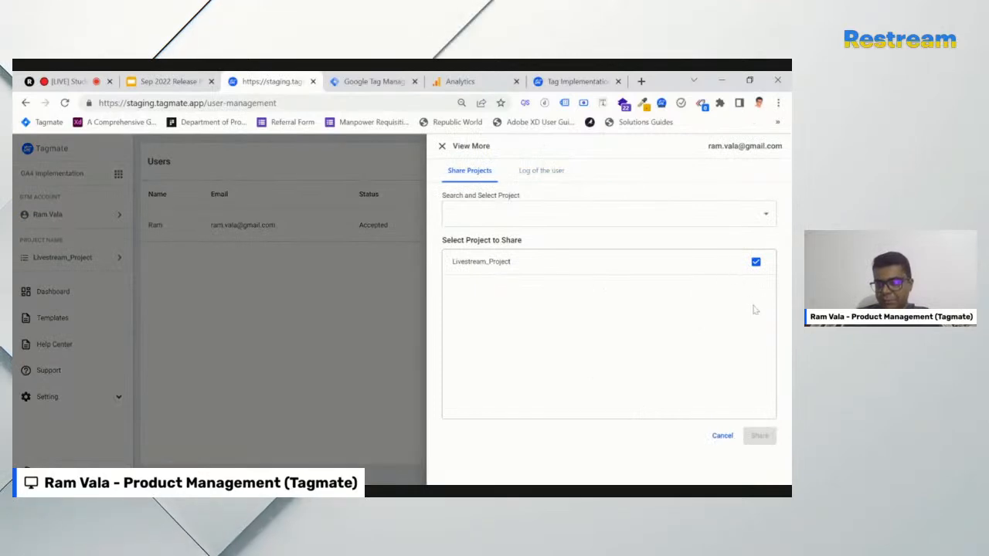
click(755, 263)
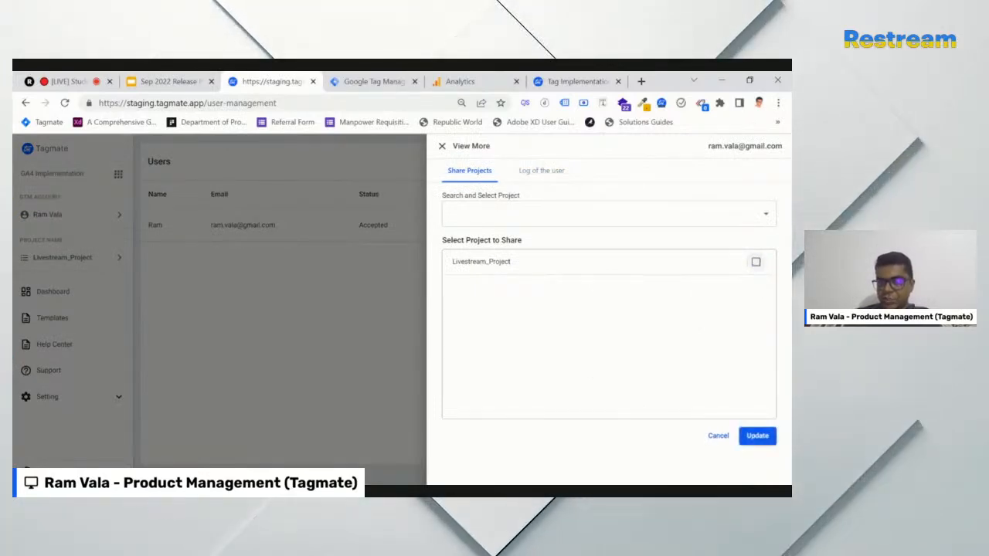
click(757, 437)
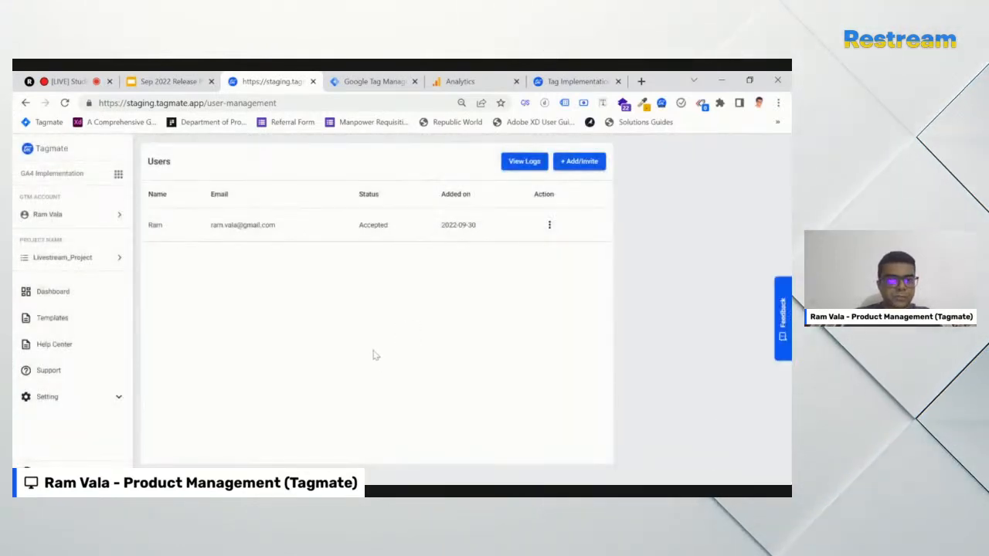
click(171, 82)
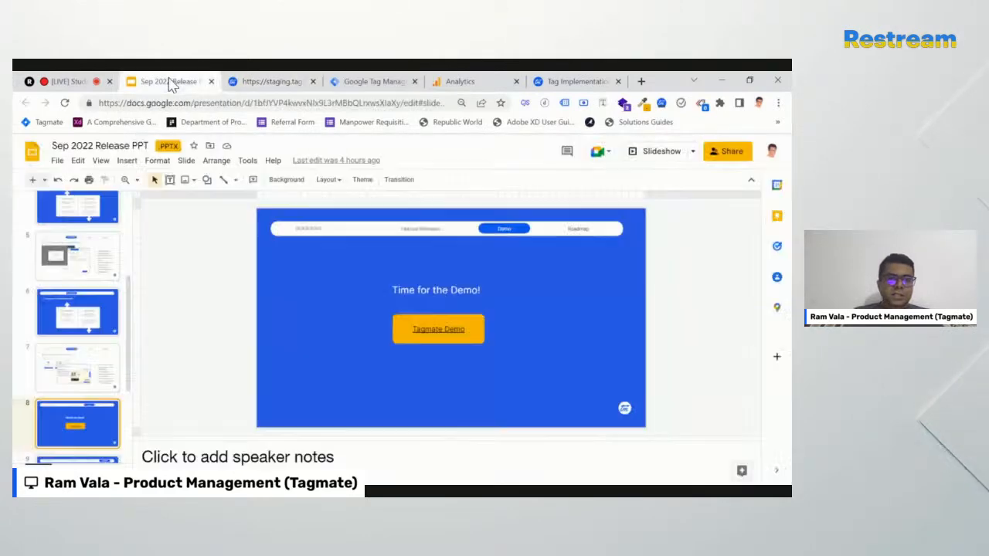
click(675, 151)
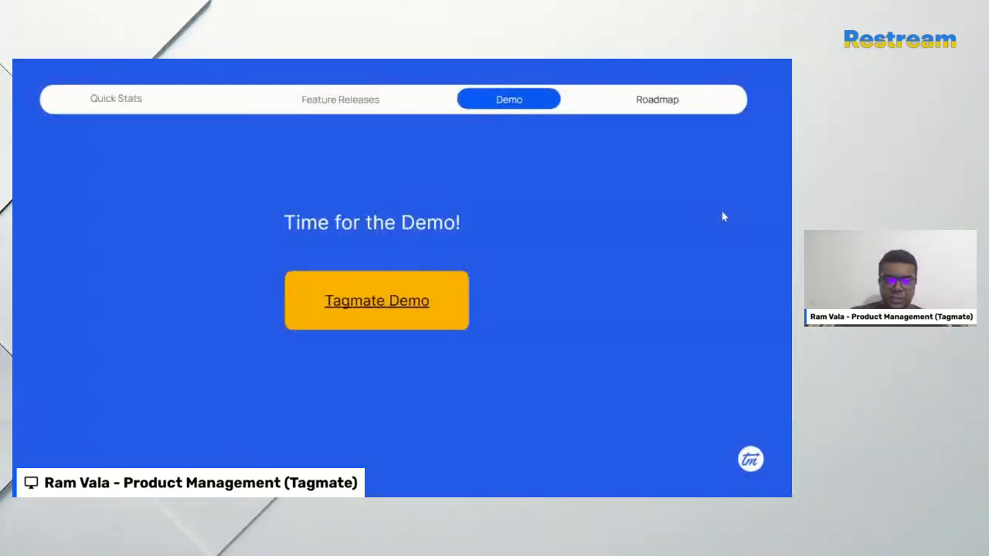